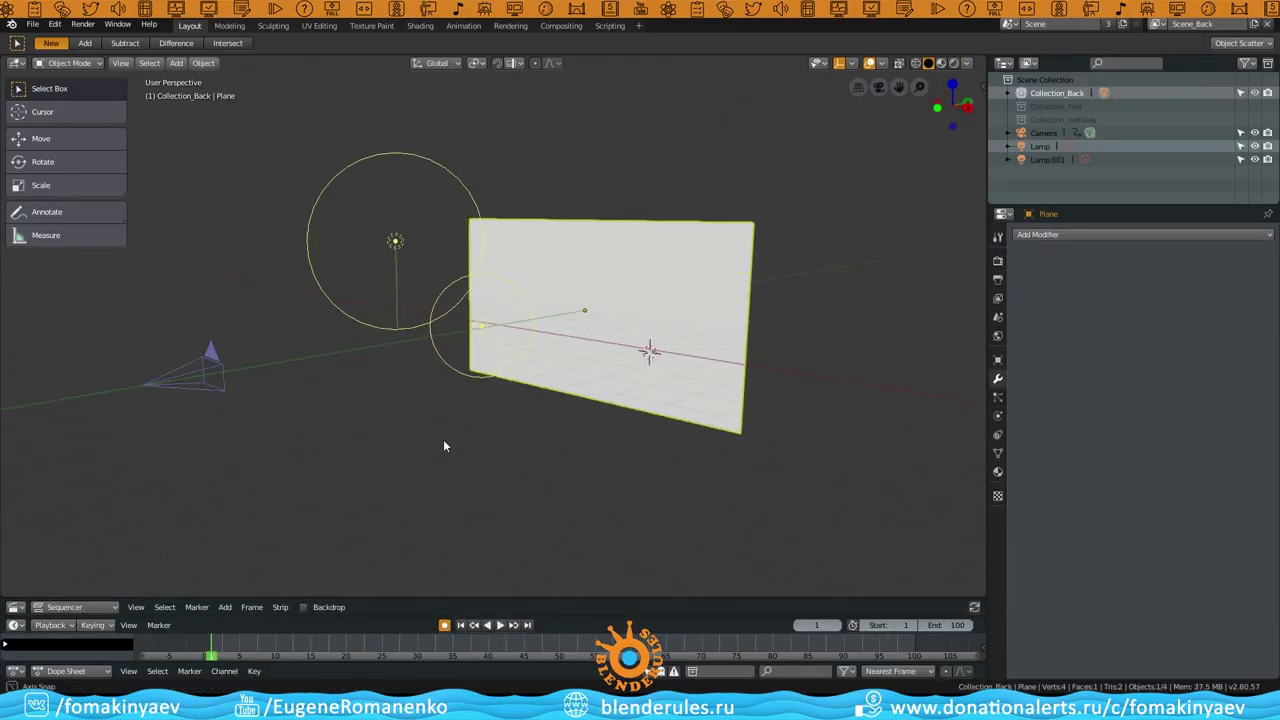
# Orbit the view slightly around the Grunge.blend backdrop plane, lamps and camera
pyautogui.moveTo(445, 446); pyautogui.dragTo(432, 451, button='middle')
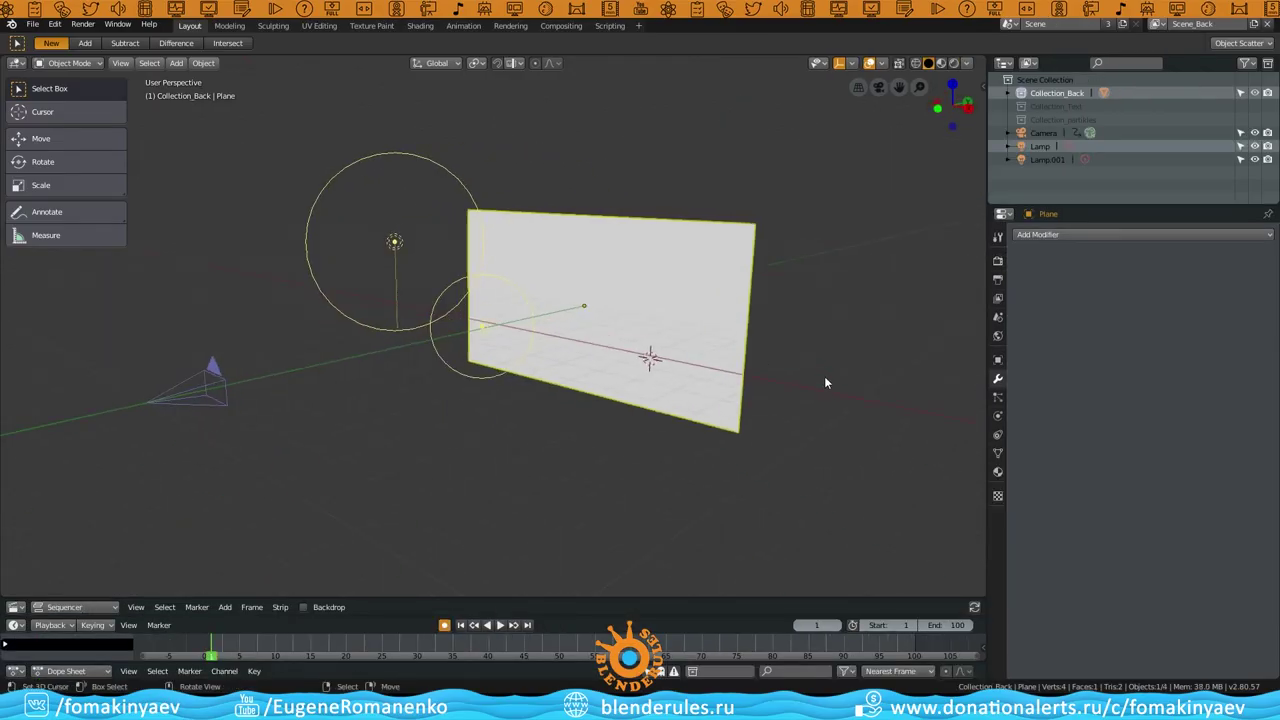
# Select Lamp.001 and Lamp to inspect their Light properties
pyautogui.click(395, 242)
pyautogui.click(998, 416)
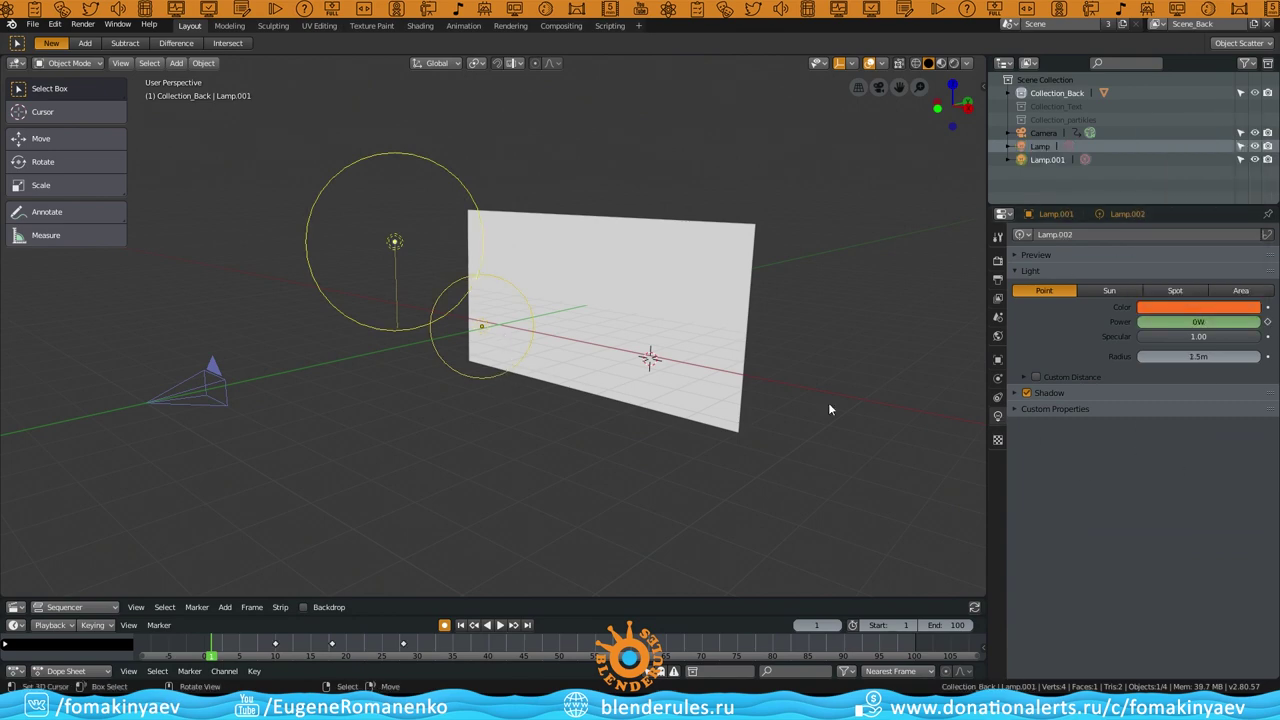
pyautogui.moveTo(828, 408); pyautogui.dragTo(571, 418, button='middle')
pyautogui.click(521, 383)
pyautogui.moveTo(757, 388); pyautogui.dragTo(762, 429, button='middle')
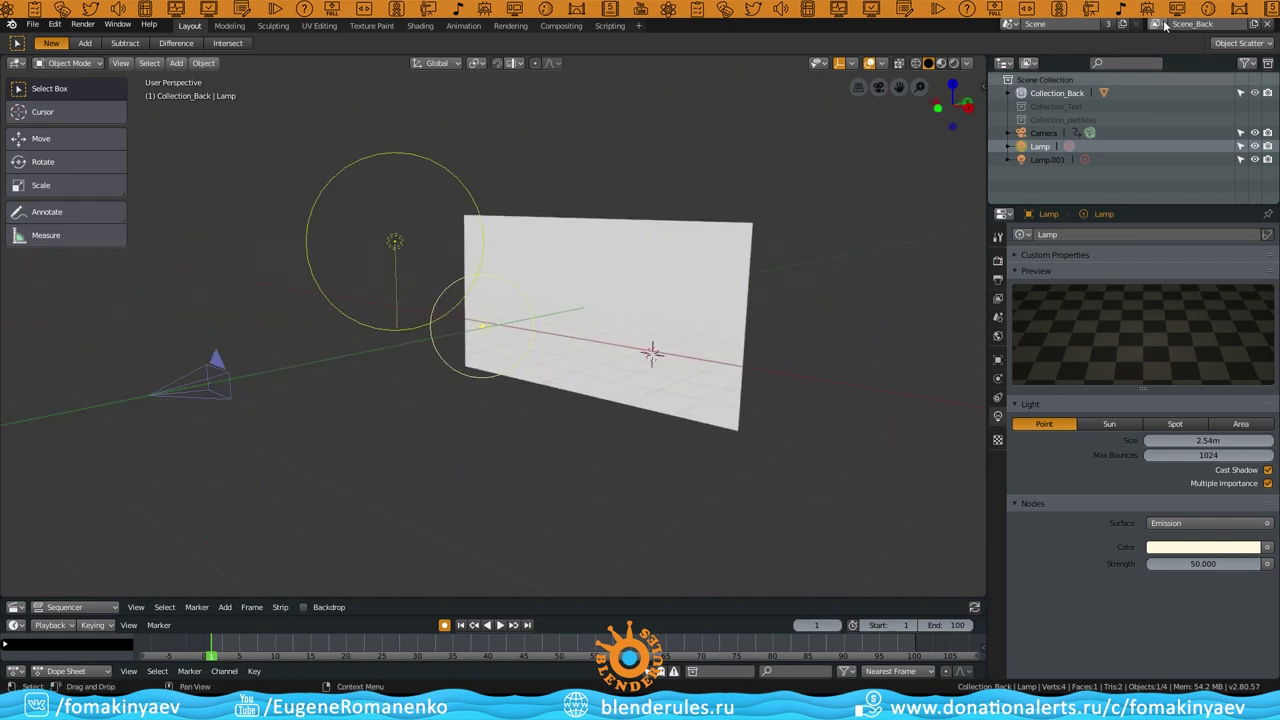
# Switch the View Layer to craks
pyautogui.click(1164, 22)
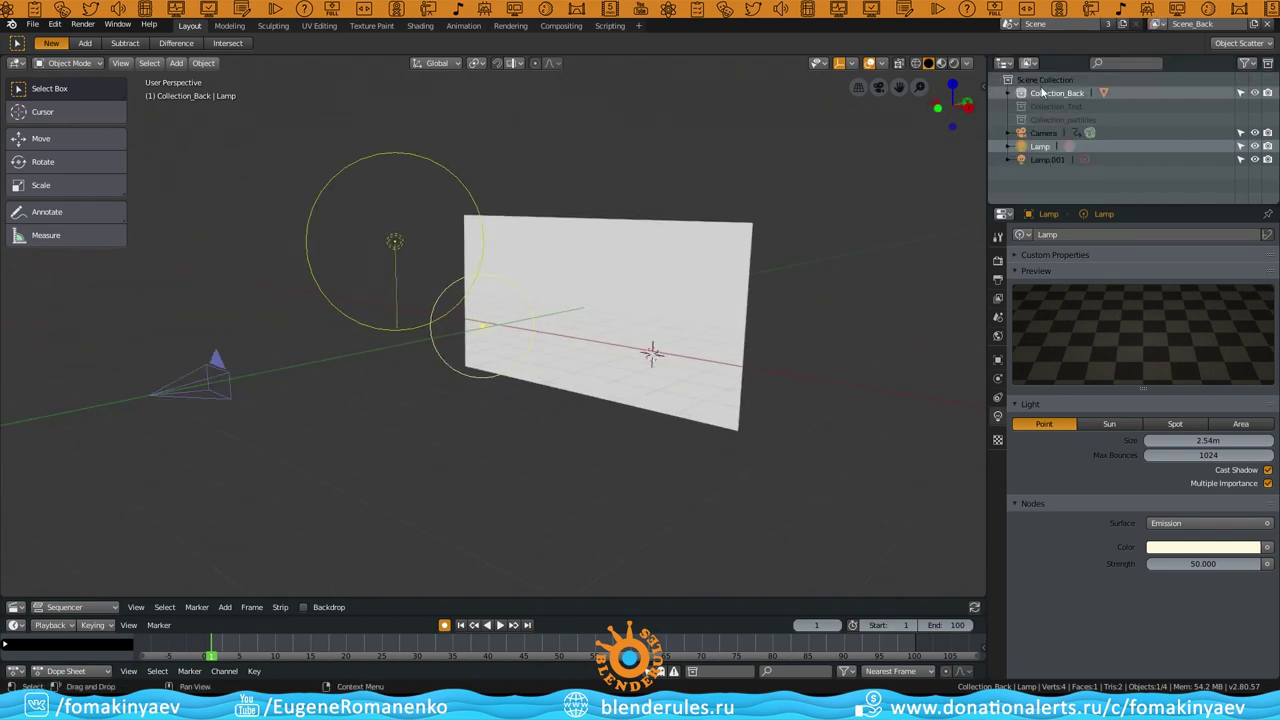
pyautogui.rightClick(1046, 95)
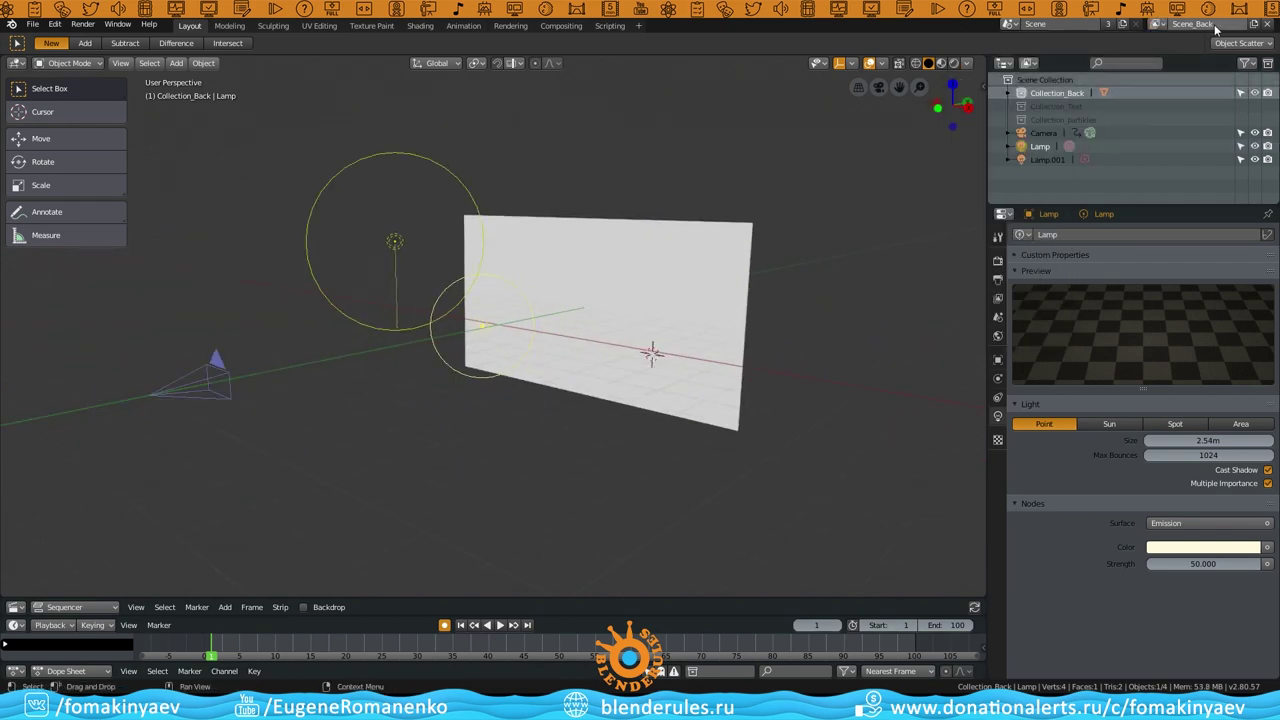
pyautogui.click(1160, 23)
pyautogui.click(1033, 58)
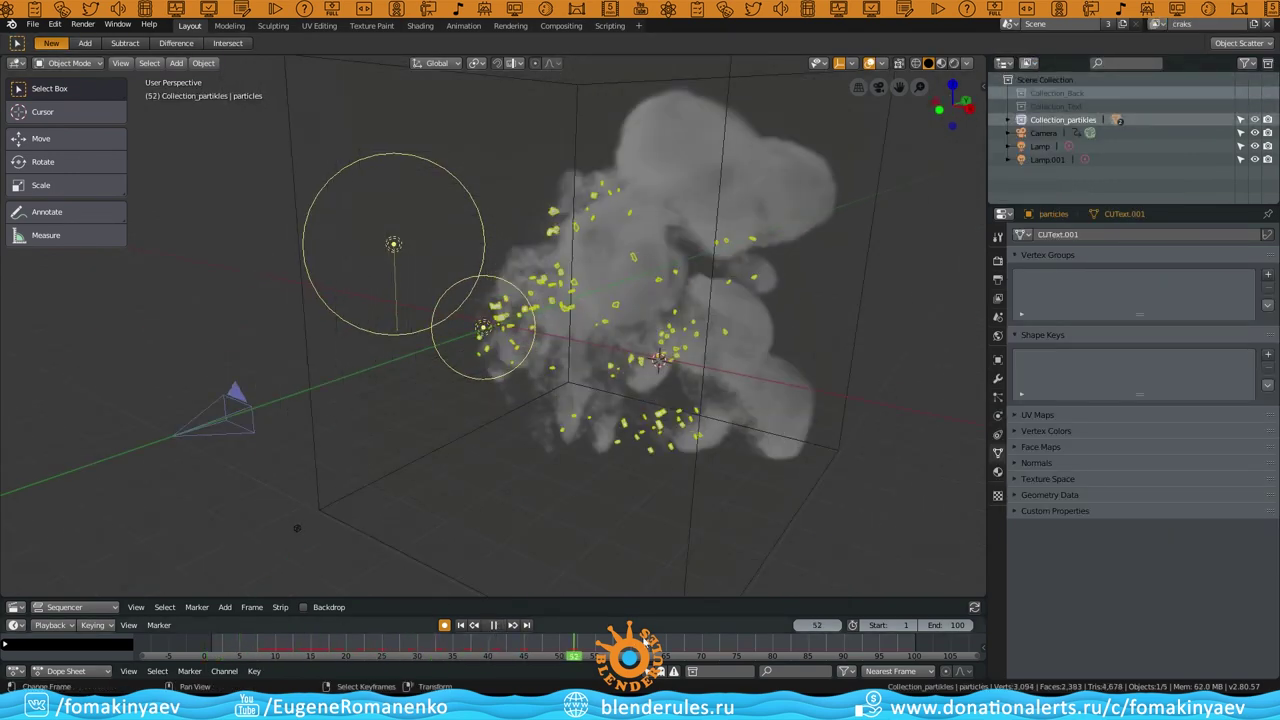
# Play the smoke and fragment animation, then jump back to frame 1
pyautogui.press('space')
pyautogui.moveTo(520, 470)
pyautogui.mouseDown(button='middle')
pyautogui.moveTo(603, 433)
pyautogui.moveTo(495, 422)
pyautogui.moveTo(893, 246)
pyautogui.mouseUp(button='middle')
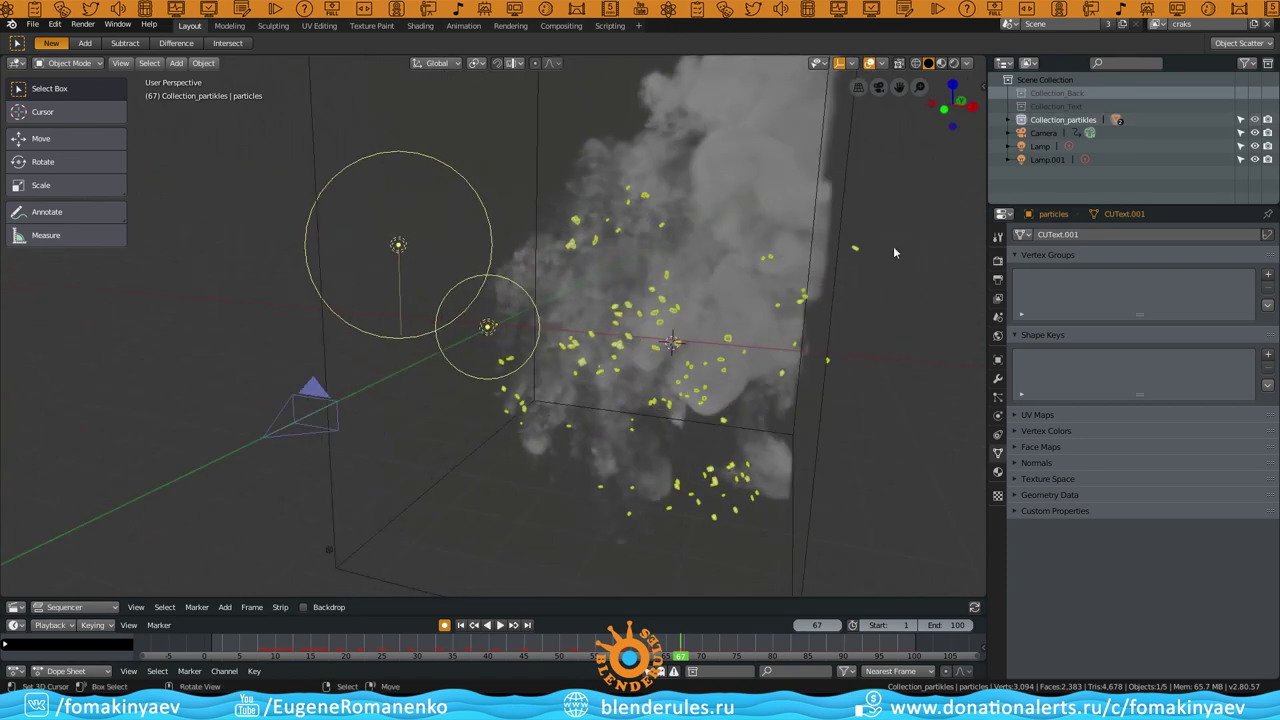
pyautogui.click(461, 625)
# Inspect the 500-particle system and its Render settings, then return to the modifier stack
pyautogui.click(997, 377)
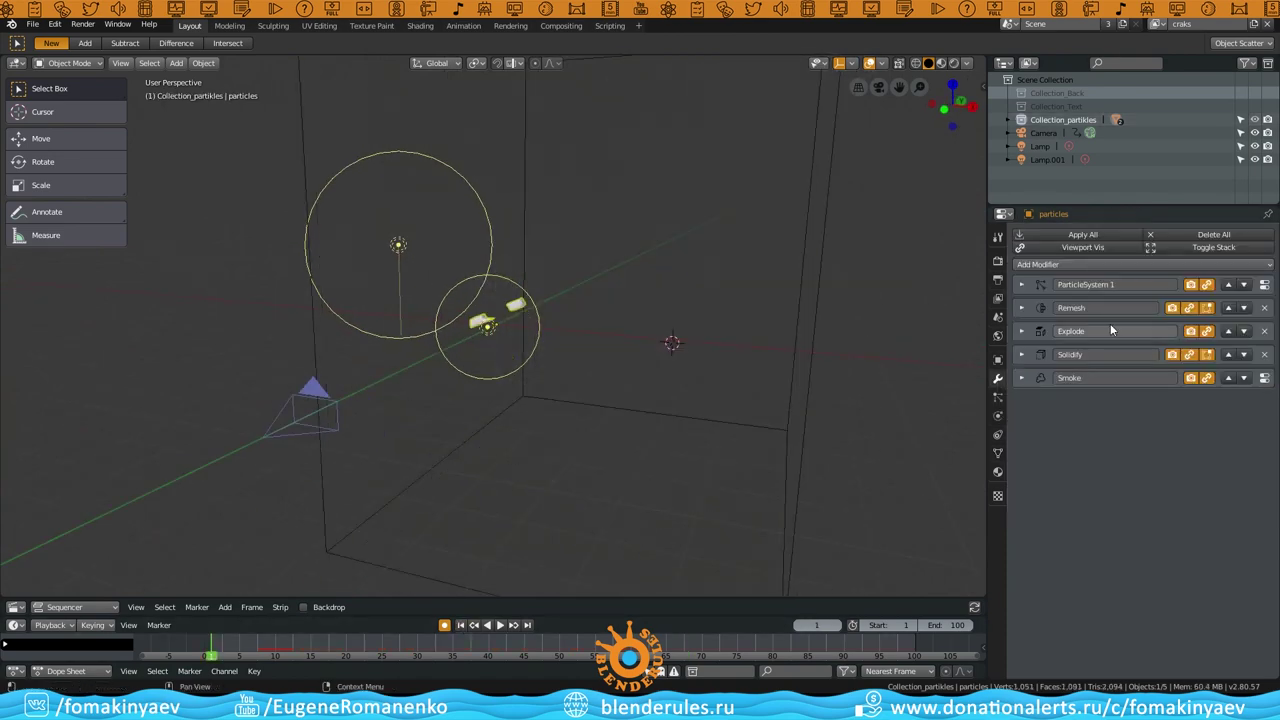
pyautogui.click(1047, 287)
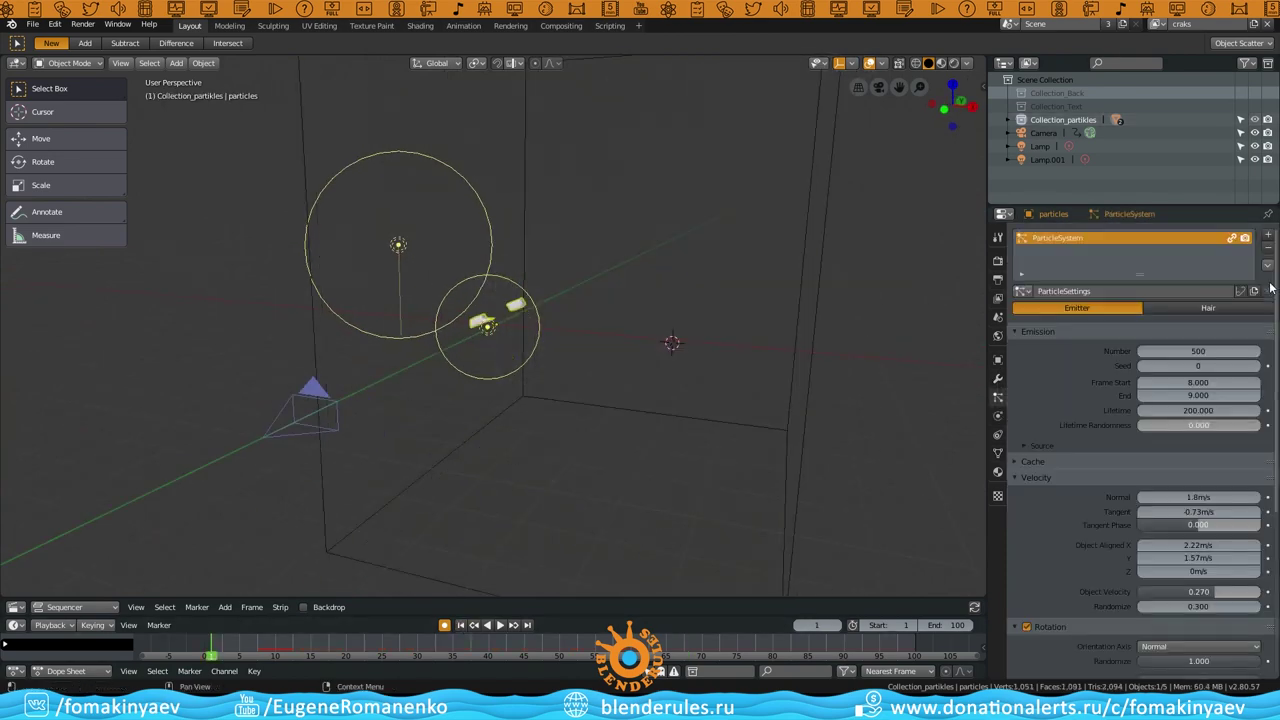
pyautogui.scroll(-4, 1205, 462)
pyautogui.scroll(-3, 1137, 503)
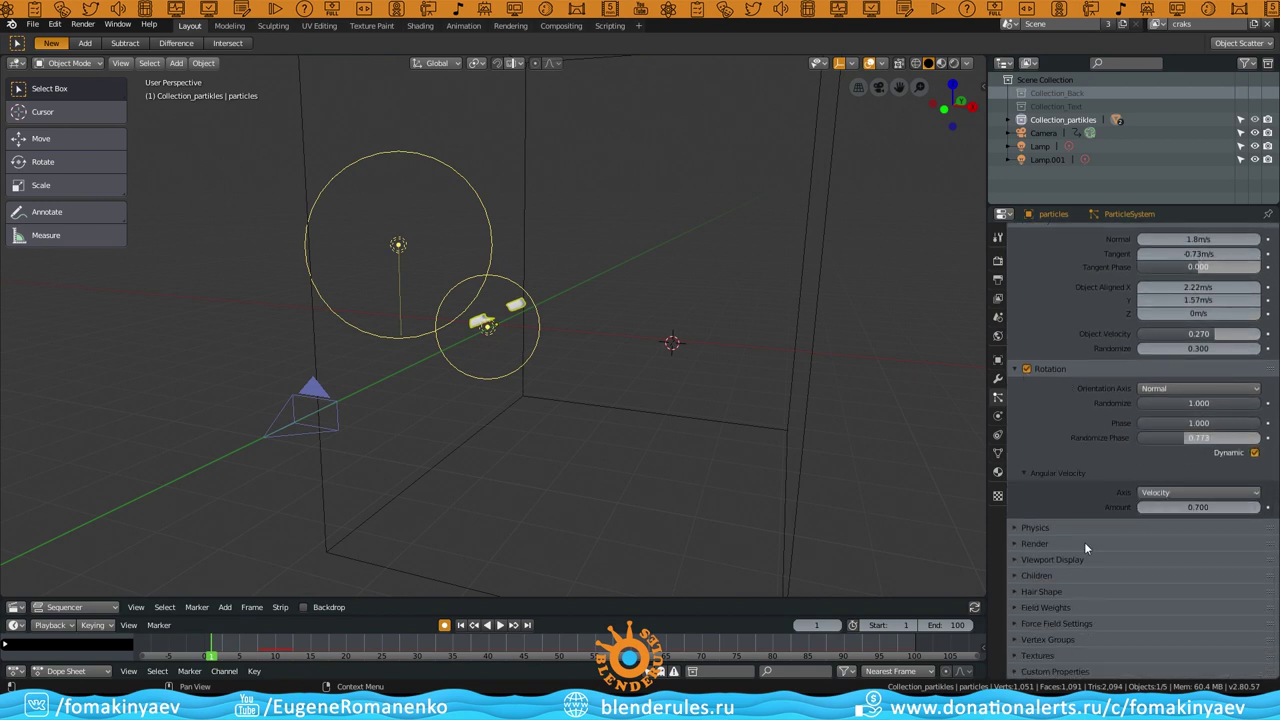
pyautogui.click(1025, 543)
pyautogui.scroll(-3, 1150, 480)
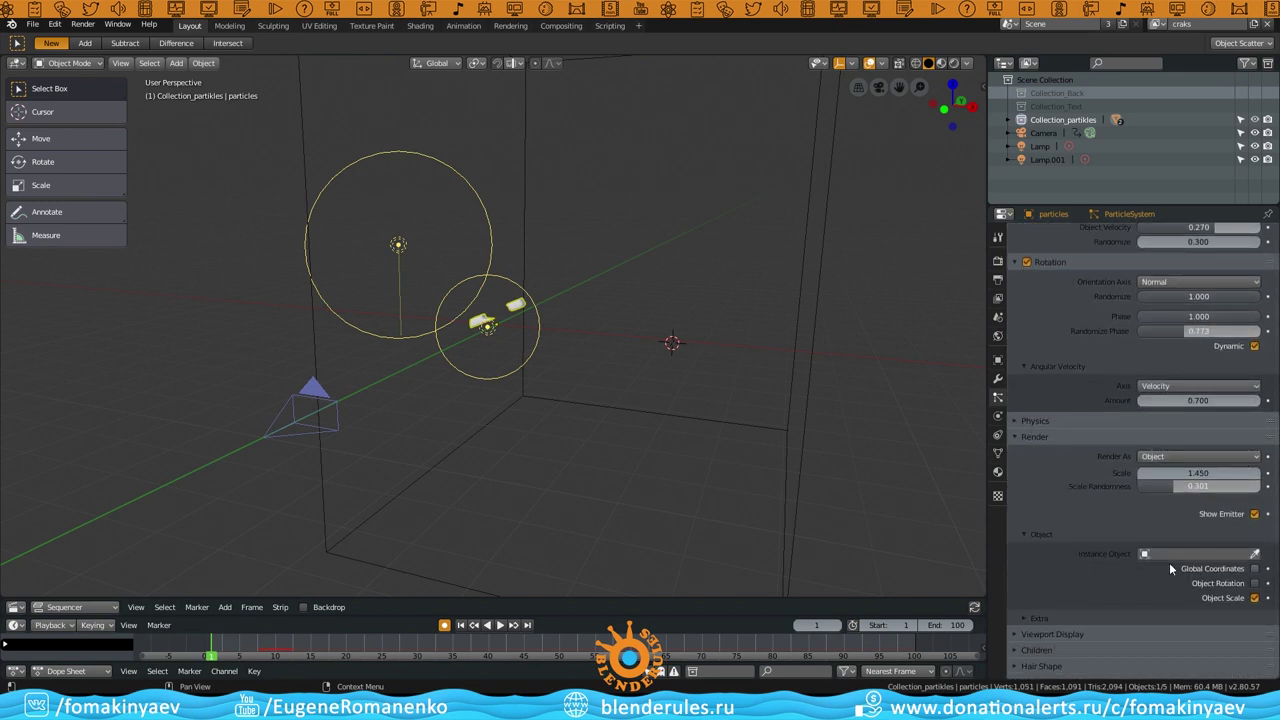
pyautogui.scroll(4, 1195, 500)
pyautogui.scroll(6, 1172, 361)
pyautogui.click(997, 378)
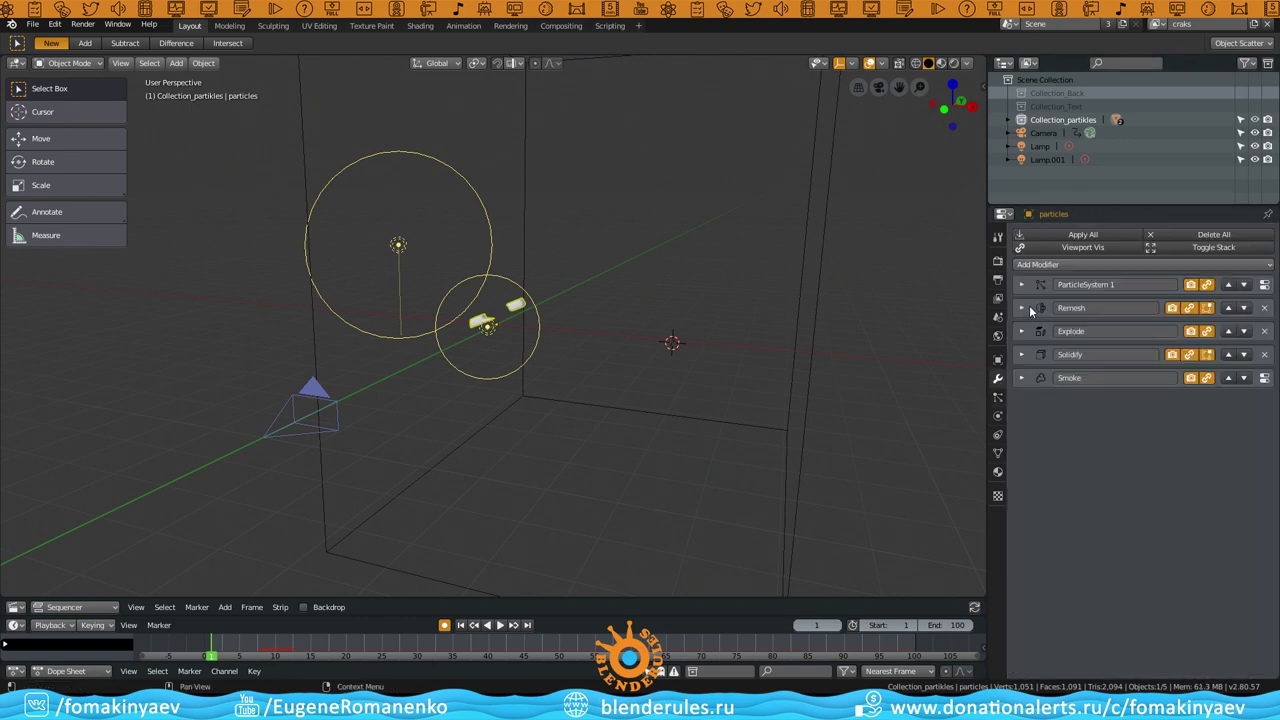
pyautogui.click(1021, 308)
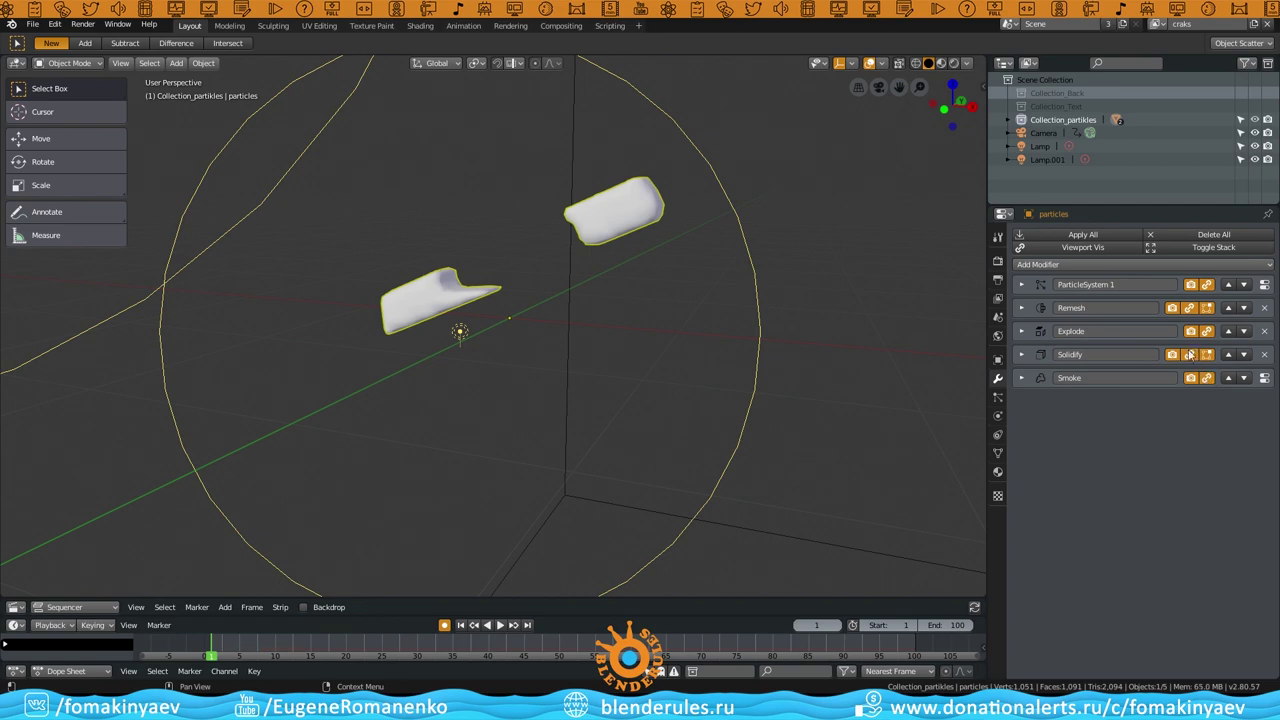
# Toggle the Remesh panel, enter Edit Mode, return to Object Mode and stop playback
pyautogui.click(1021, 308)
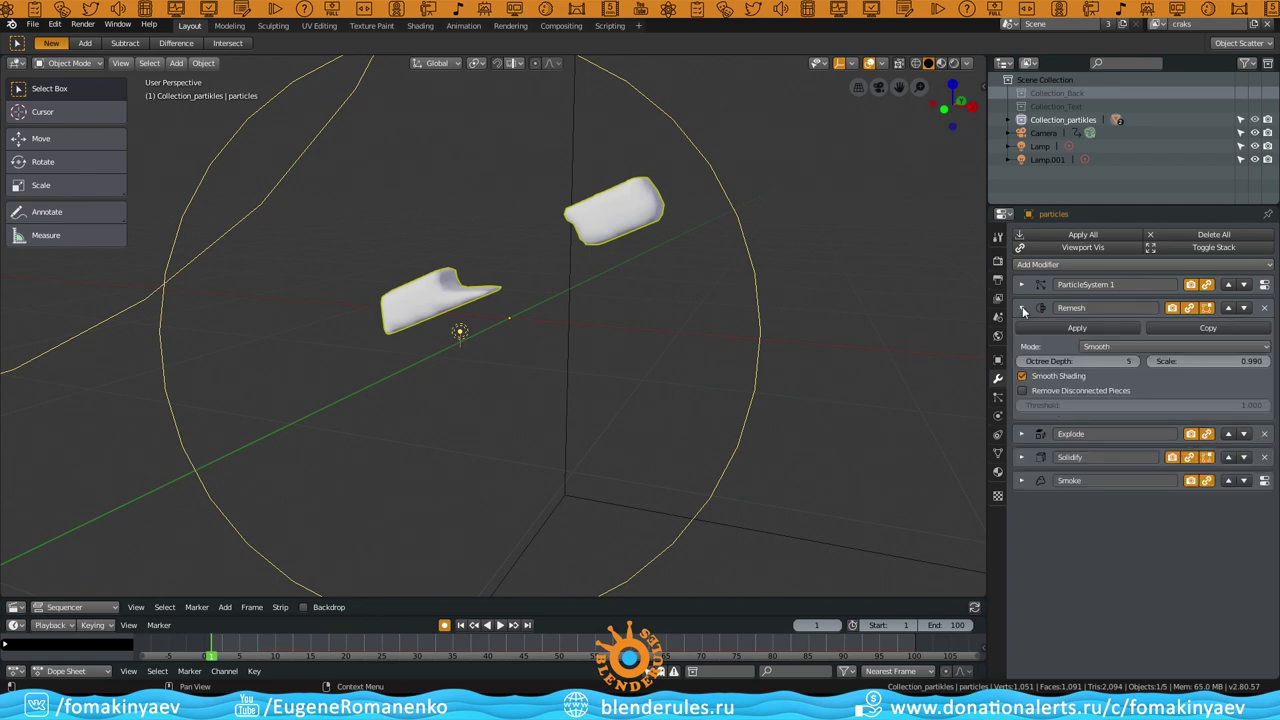
pyautogui.press('KP_Decimal')
pyautogui.press('Tab')
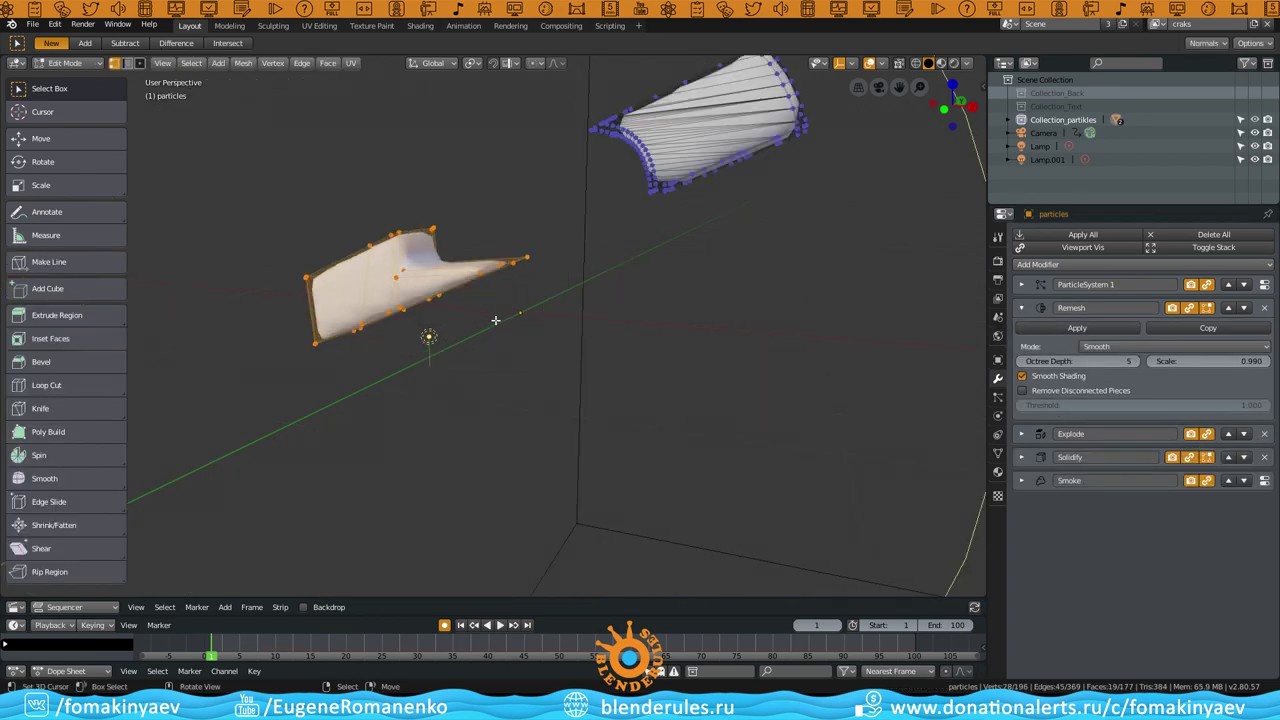
pyautogui.click(1021, 308)
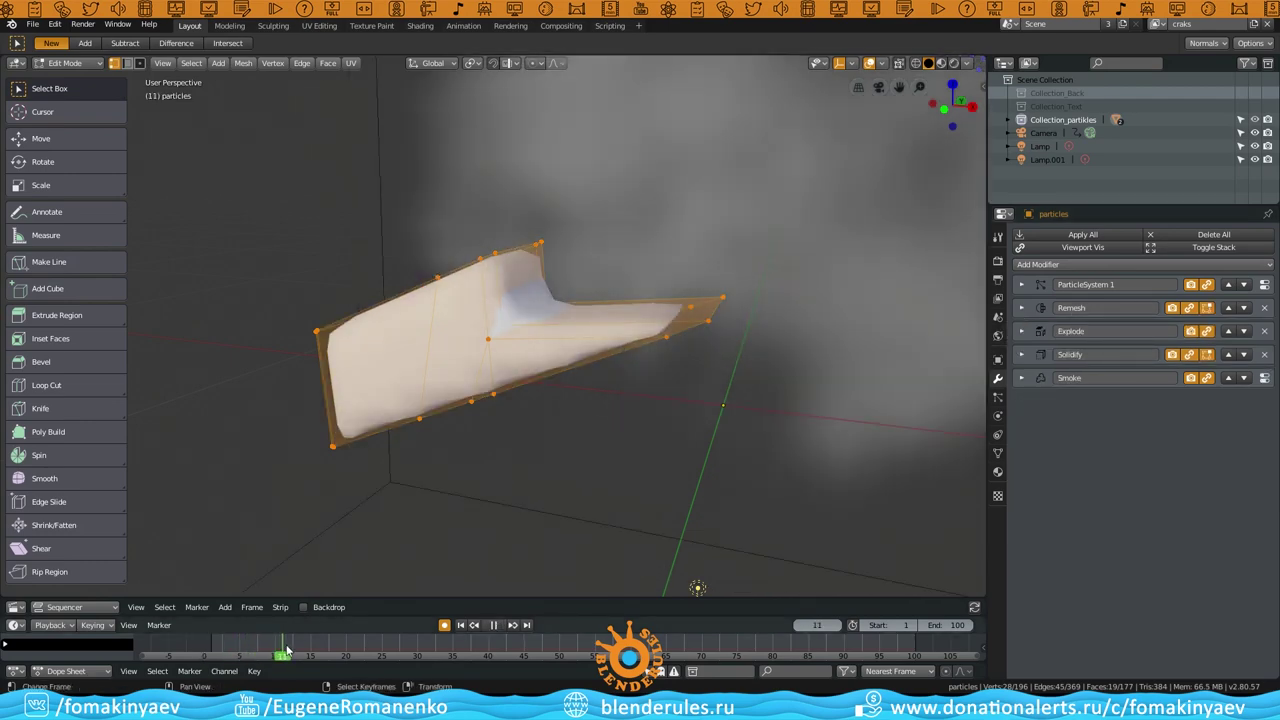
pyautogui.hotkey('ctrl', 'Tab')
pyautogui.click(385, 454)
pyautogui.press('space')
pyautogui.moveTo(384, 447)
pyautogui.mouseDown(button='middle')
pyautogui.moveTo(691, 451)
pyautogui.moveTo(282, 437)
pyautogui.moveTo(610, 412)
pyautogui.moveTo(570, 420)
pyautogui.mouseUp(button='middle')
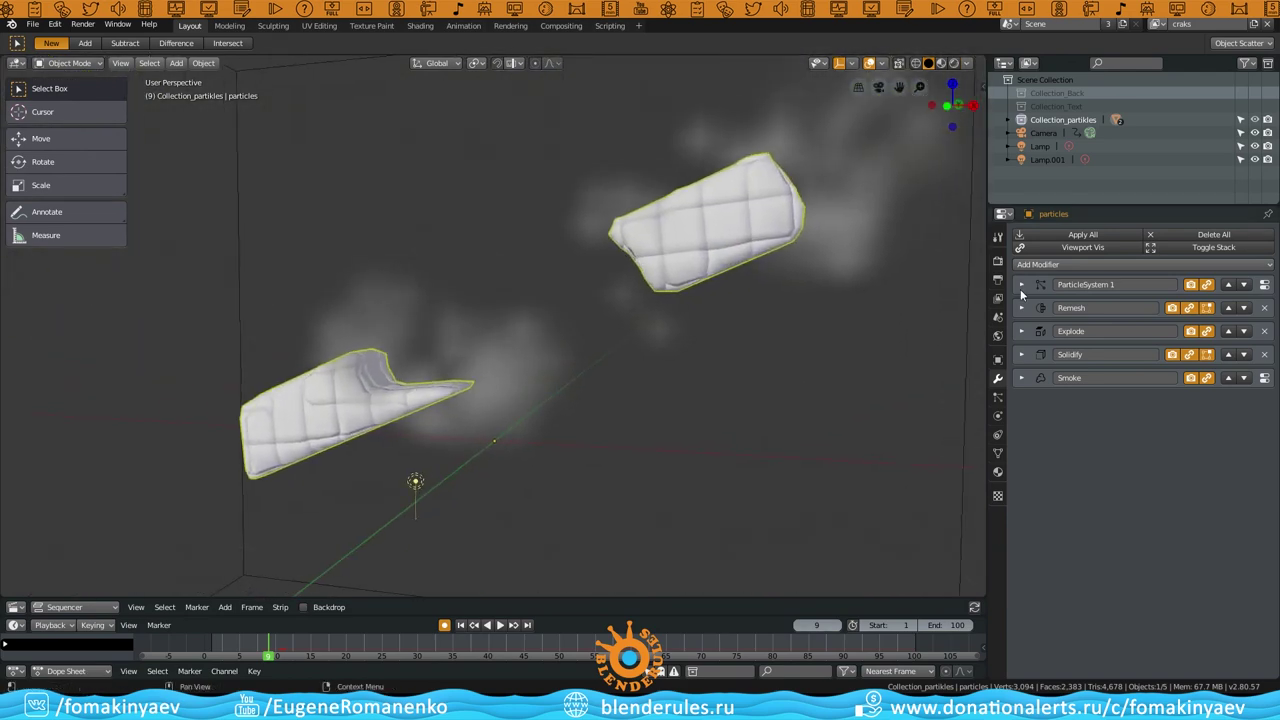
# Check the Explode and Solidify modifiers, then view the Smoke flow physics settings
pyautogui.click(1021, 331)
pyautogui.click(1021, 331)
pyautogui.click(1021, 354)
pyautogui.click(1021, 354)
pyautogui.click(997, 415)
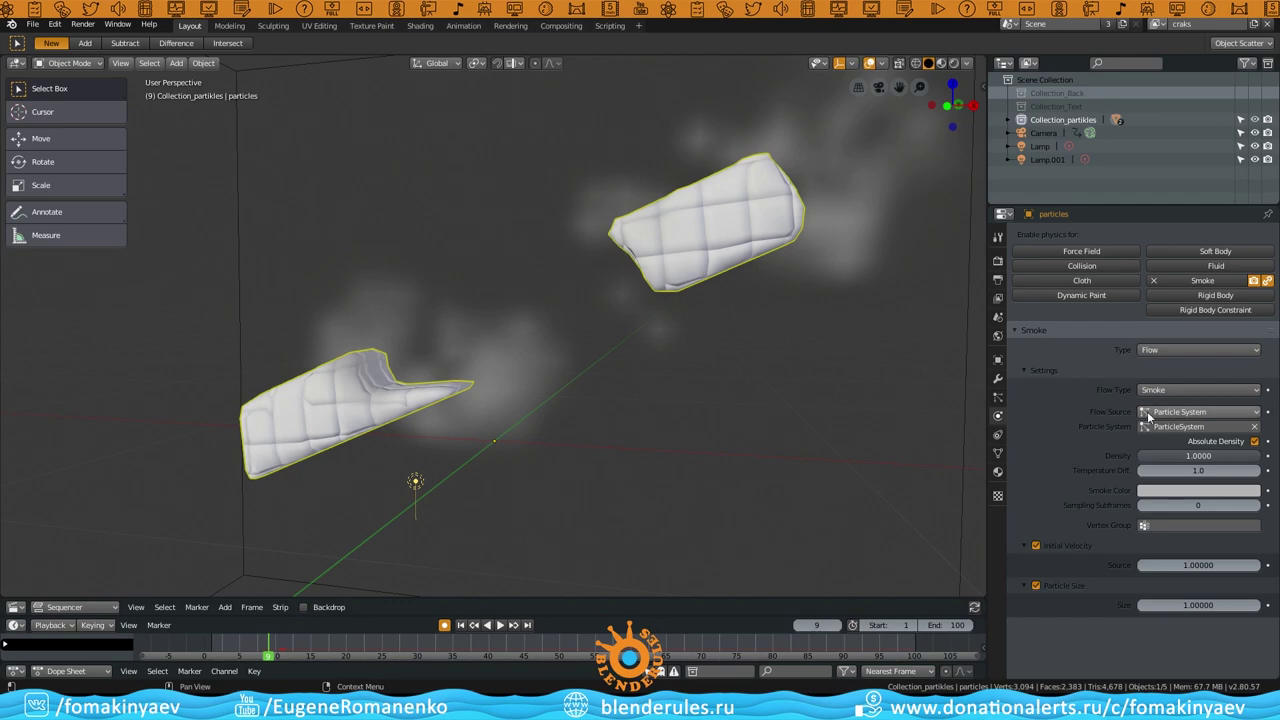
pyautogui.scroll(-5, 670, 241)
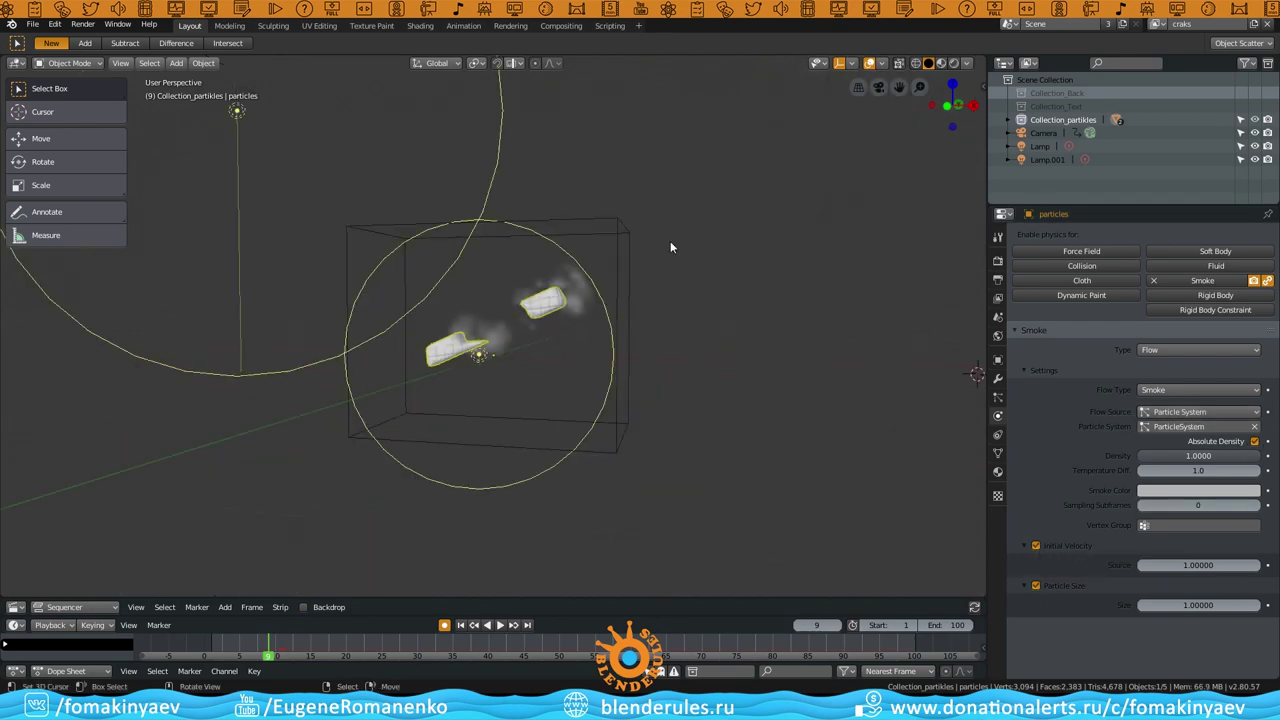
# Select the smoke domain and play the simulation in camera view, returning to frame 1
pyautogui.click(670, 358)
pyautogui.moveTo(670, 358)
pyautogui.mouseDown(button='middle')
pyautogui.moveTo(508, 354)
pyautogui.moveTo(1126, 437)
pyautogui.mouseUp(button='middle')
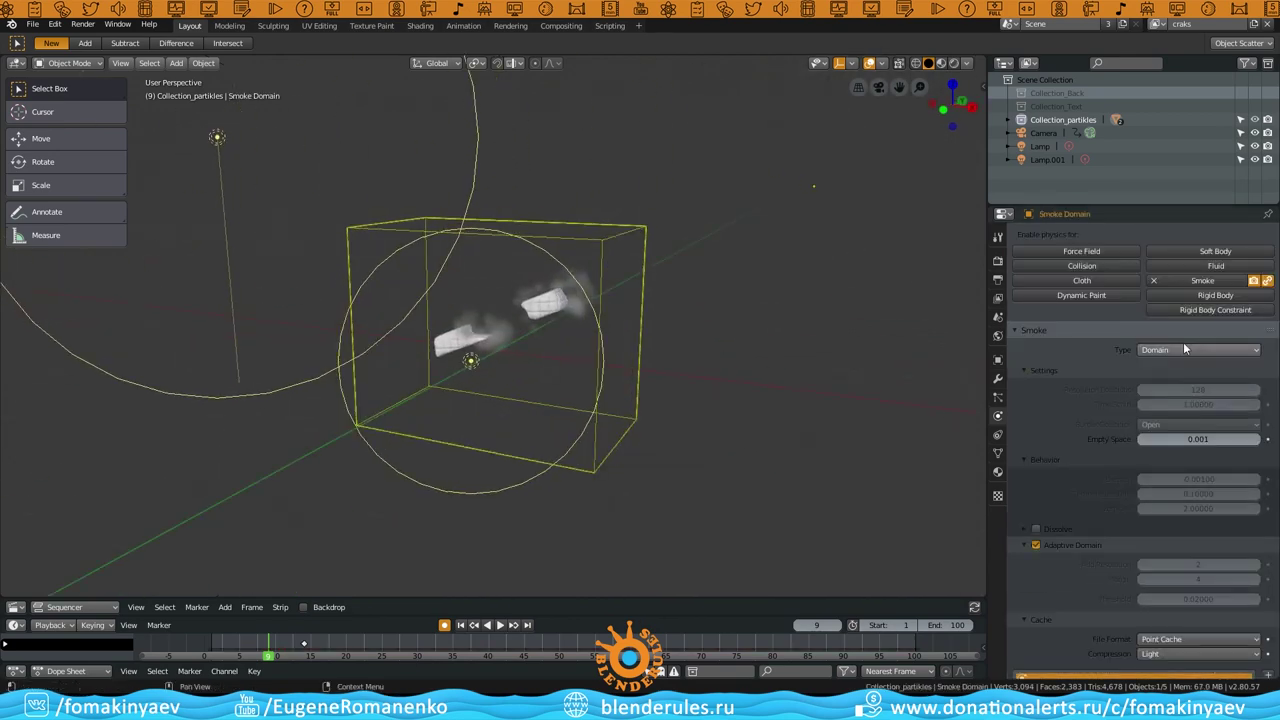
pyautogui.scroll(-5, 1189, 358)
pyautogui.scroll(-2, 1152, 565)
pyautogui.scroll(5, 1147, 565)
pyautogui.press('space')
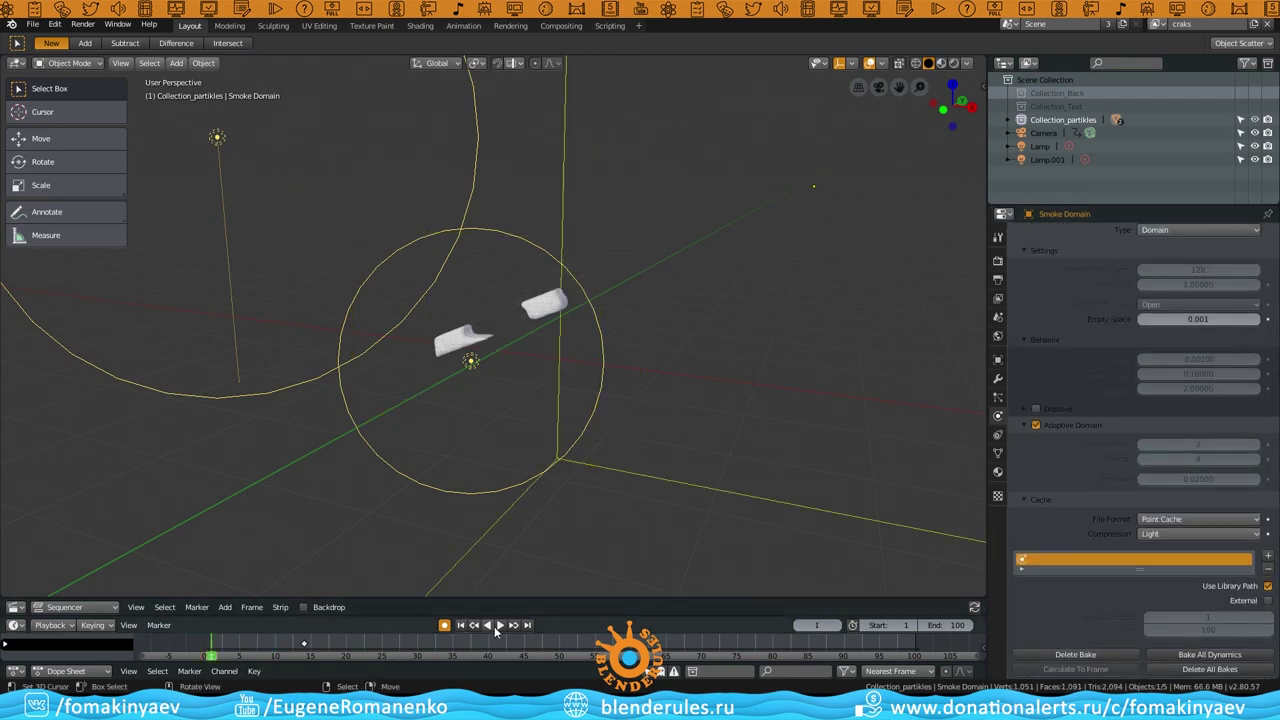
pyautogui.press('KP_0')
pyautogui.click(617, 368)
pyautogui.scroll(3, 616, 361)
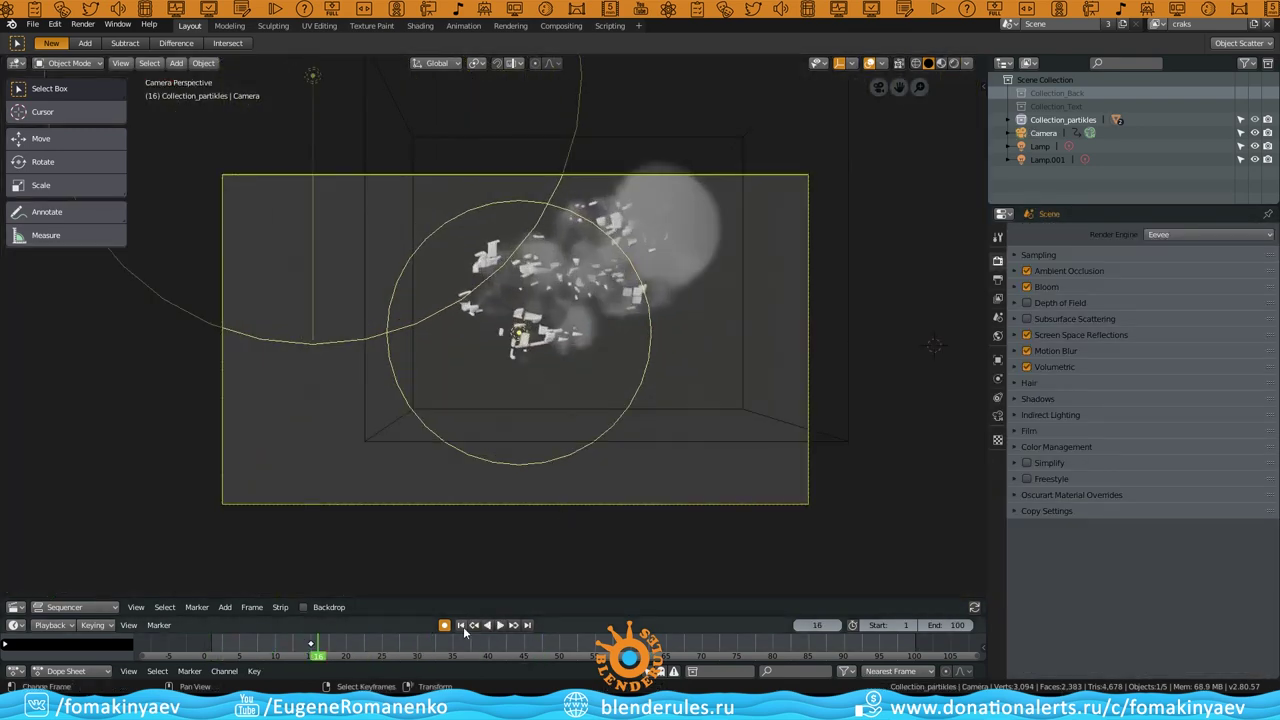
pyautogui.hotkey('shift', 'Left')
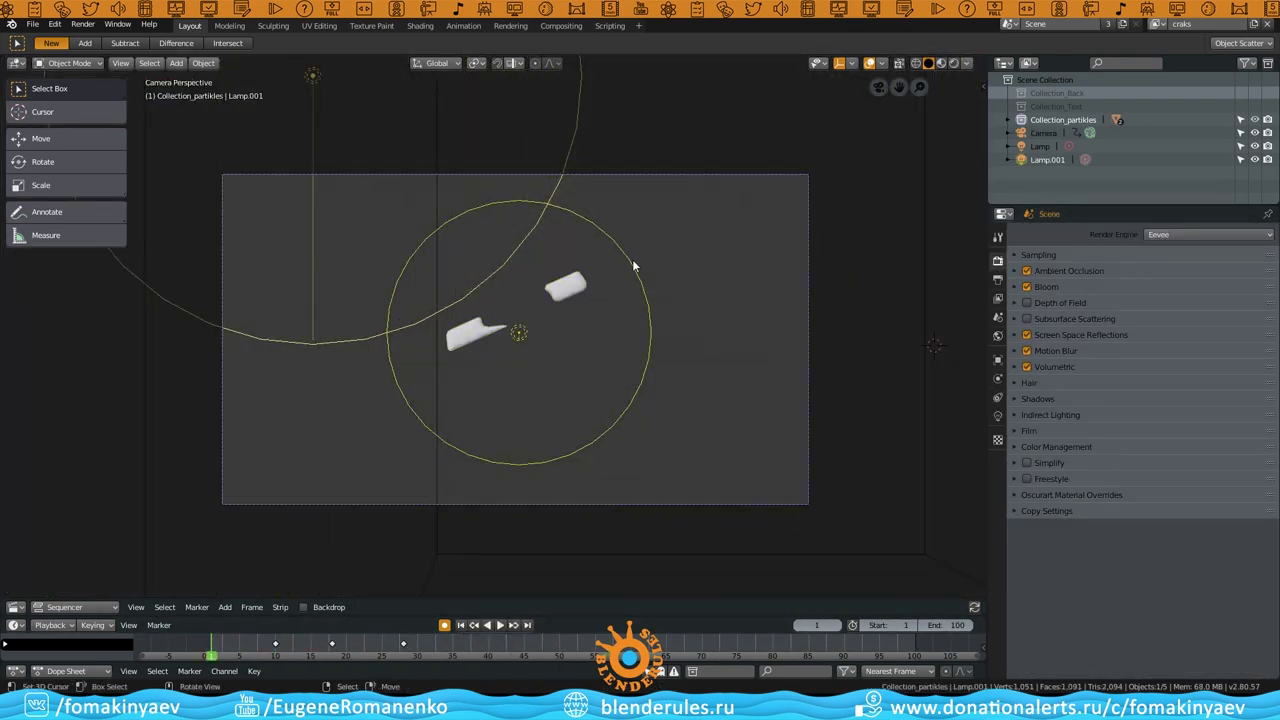
# Switch the View Layer to 3dText and orbit around the letter B
pyautogui.click(1157, 24)
pyautogui.click(1040, 49)
pyautogui.moveTo(686, 312)
pyautogui.mouseDown(button='middle')
pyautogui.moveTo(476, 373)
pyautogui.moveTo(571, 293)
pyautogui.mouseUp(button='middle')
# Preview the metallic B in Material Preview within the Shading workspace
pyautogui.press('z')
pyautogui.scroll(4, 571, 326)
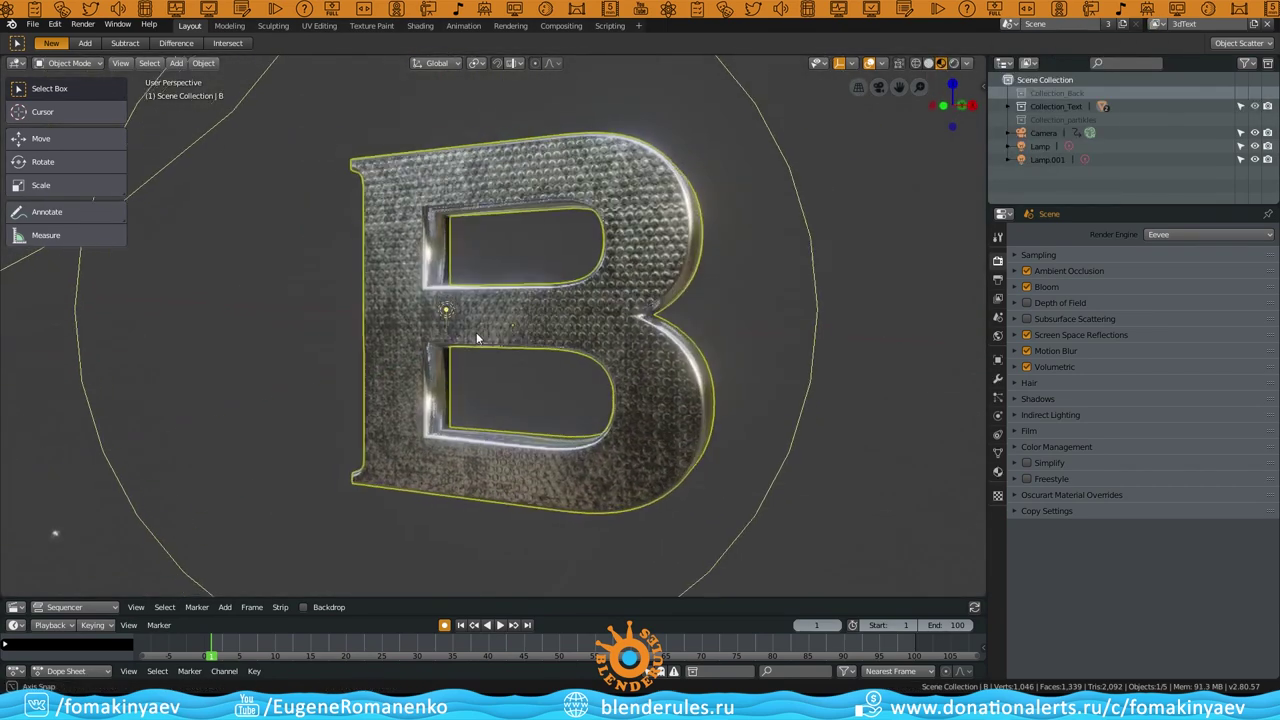
pyautogui.click(420, 25)
pyautogui.moveTo(518, 302)
pyautogui.mouseDown(button='middle')
pyautogui.moveTo(536, 251)
pyautogui.moveTo(513, 279)
pyautogui.mouseUp(button='middle')
pyautogui.keyDown('alt'); pyautogui.scroll(-4, 513, 279); pyautogui.keyUp('alt')
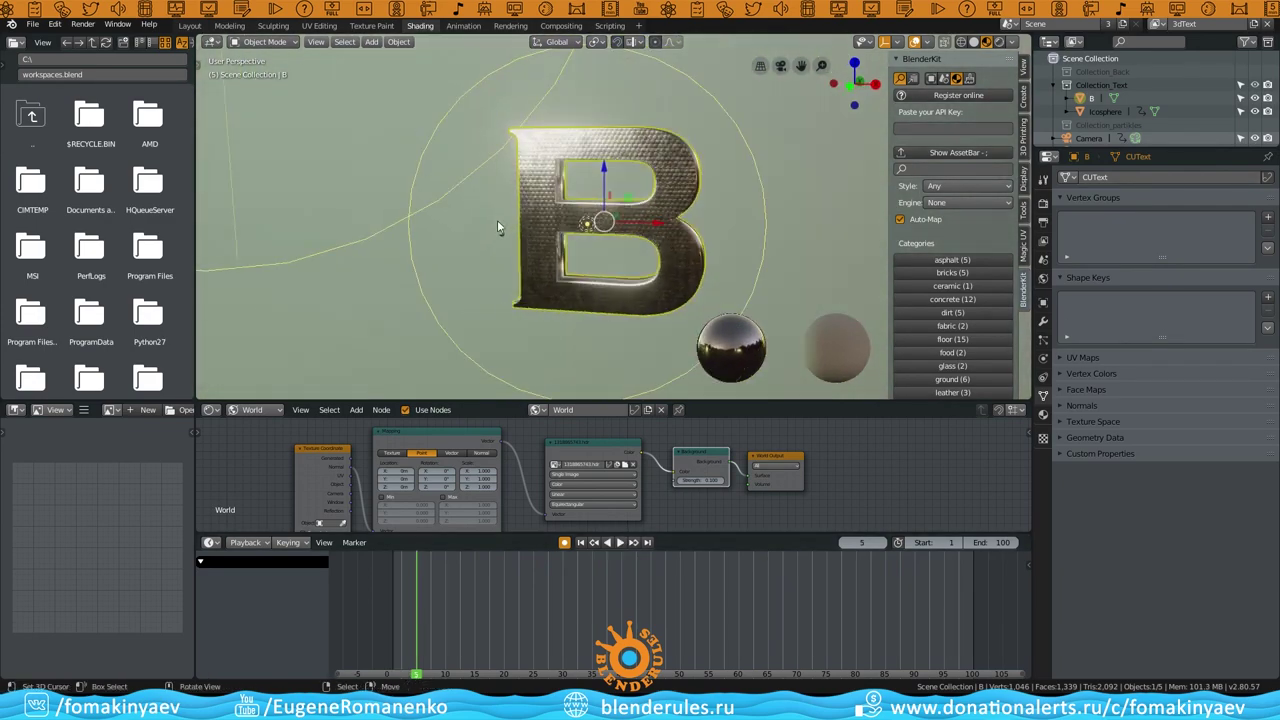
# Inspect the Icosphere and Lamp.001 keyframes, then switch to the Scene_Back view layer
pyautogui.click(513, 279)
pyautogui.press('KP_Decimal')
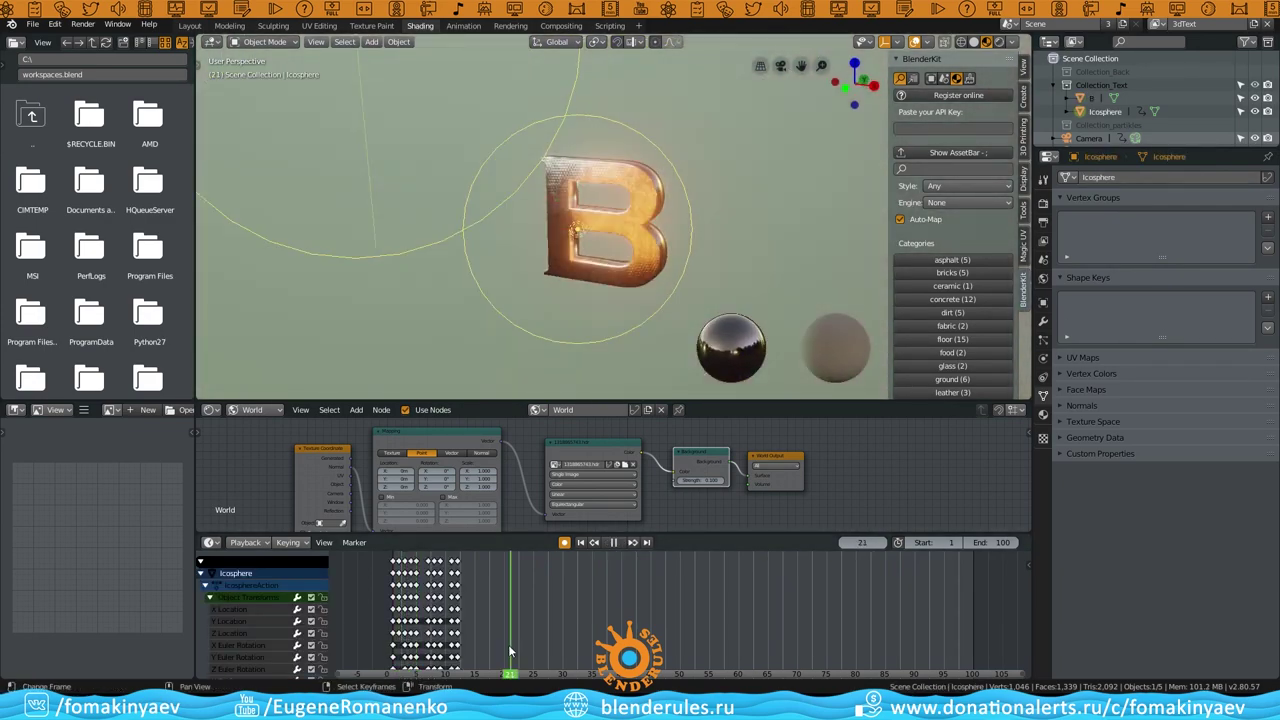
pyautogui.rightClick(503, 616)
pyautogui.click(472, 632)
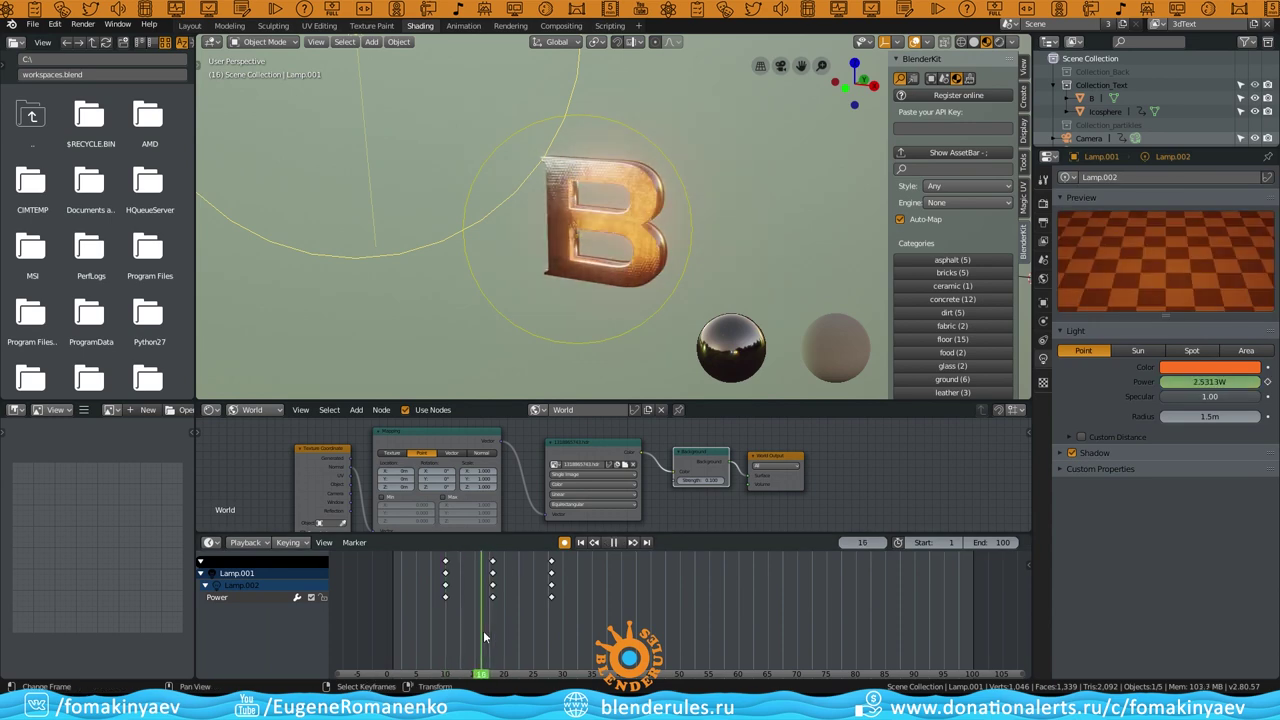
pyautogui.moveTo(705, 285); pyautogui.dragTo(687, 275, button='middle')
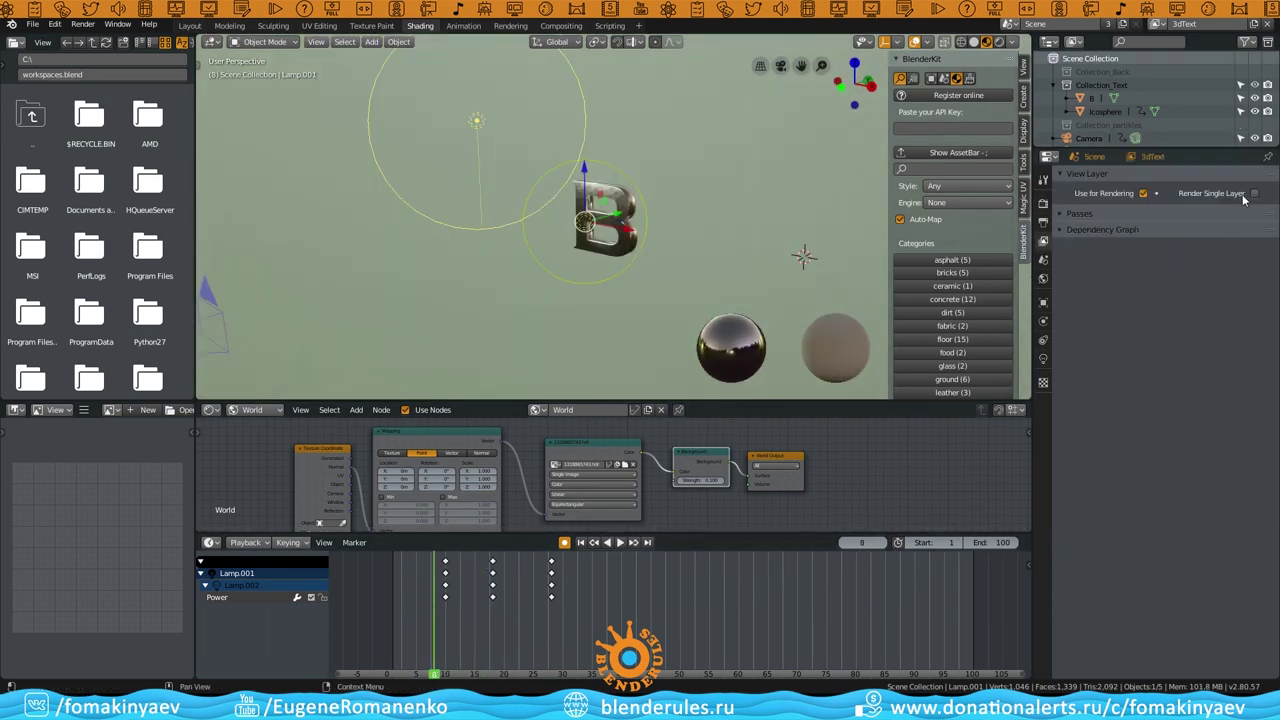
pyautogui.click(1157, 23)
pyautogui.click(1177, 47)
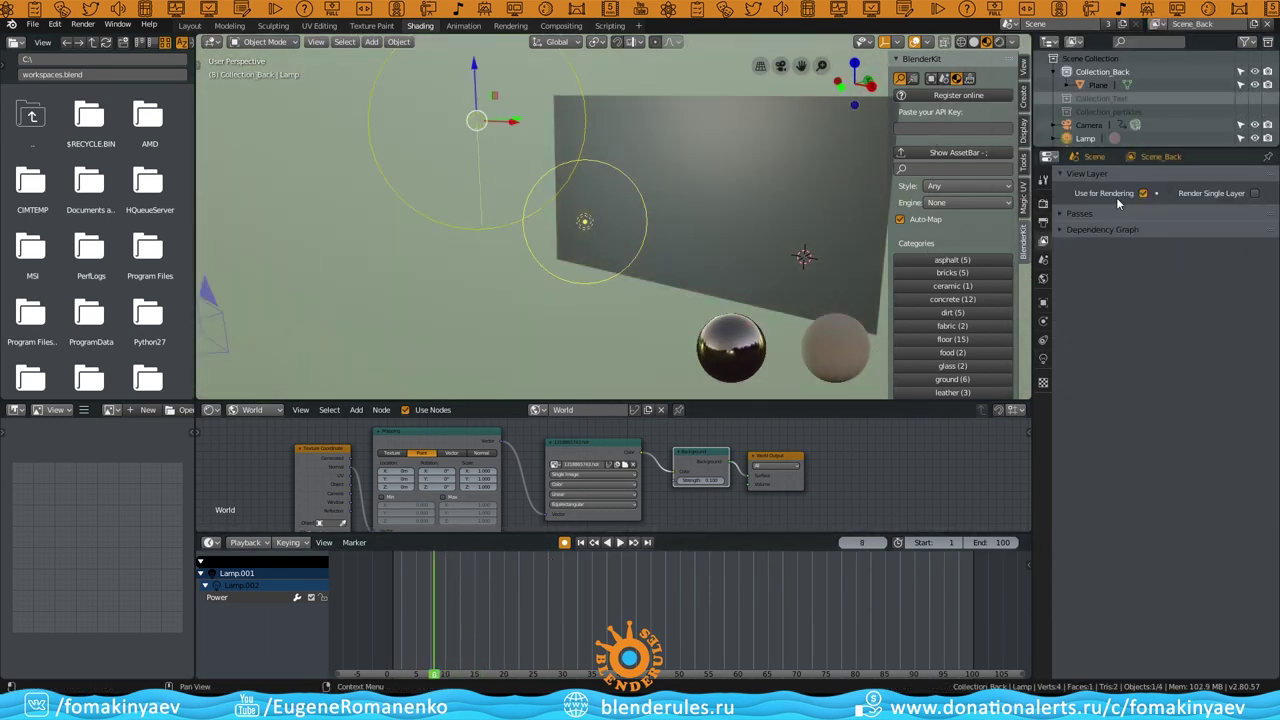
# Switch to the craks view layer and play the smoke animation in camera view
pyautogui.click(1157, 23)
pyautogui.click(1090, 48)
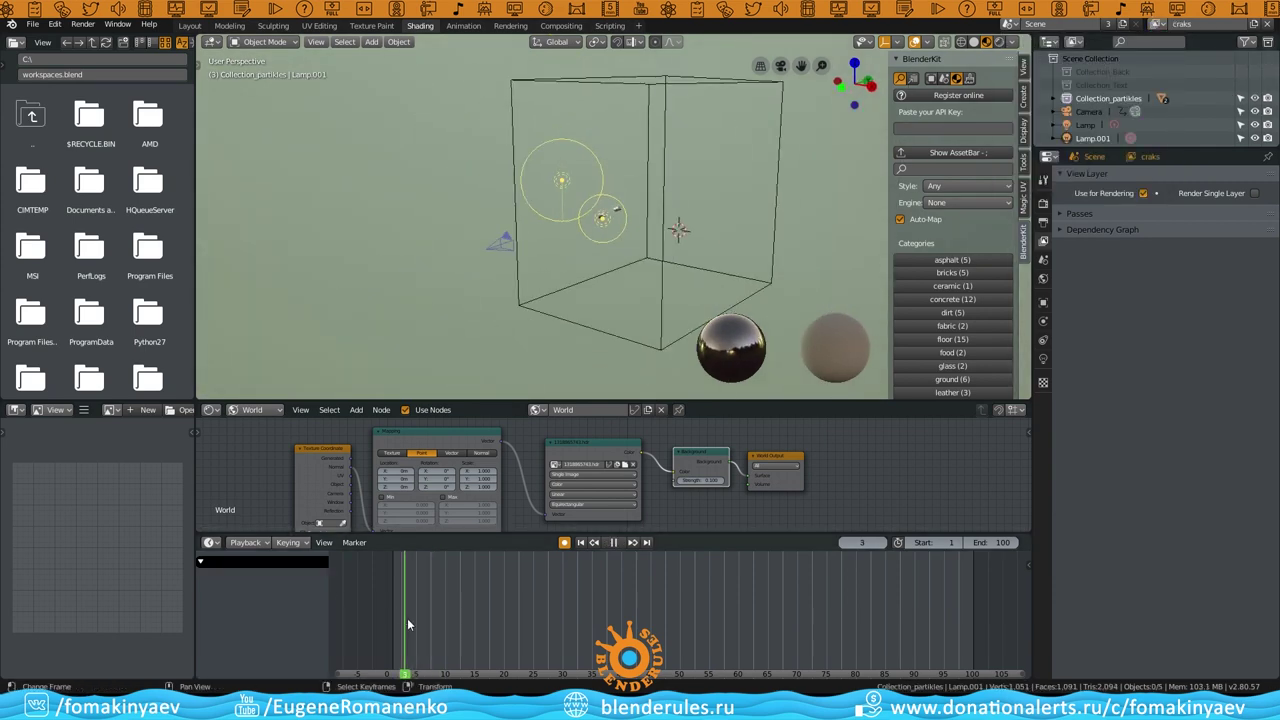
pyautogui.moveTo(560, 250); pyautogui.dragTo(589, 193, button='middle')
pyautogui.scroll(3, 589, 193)
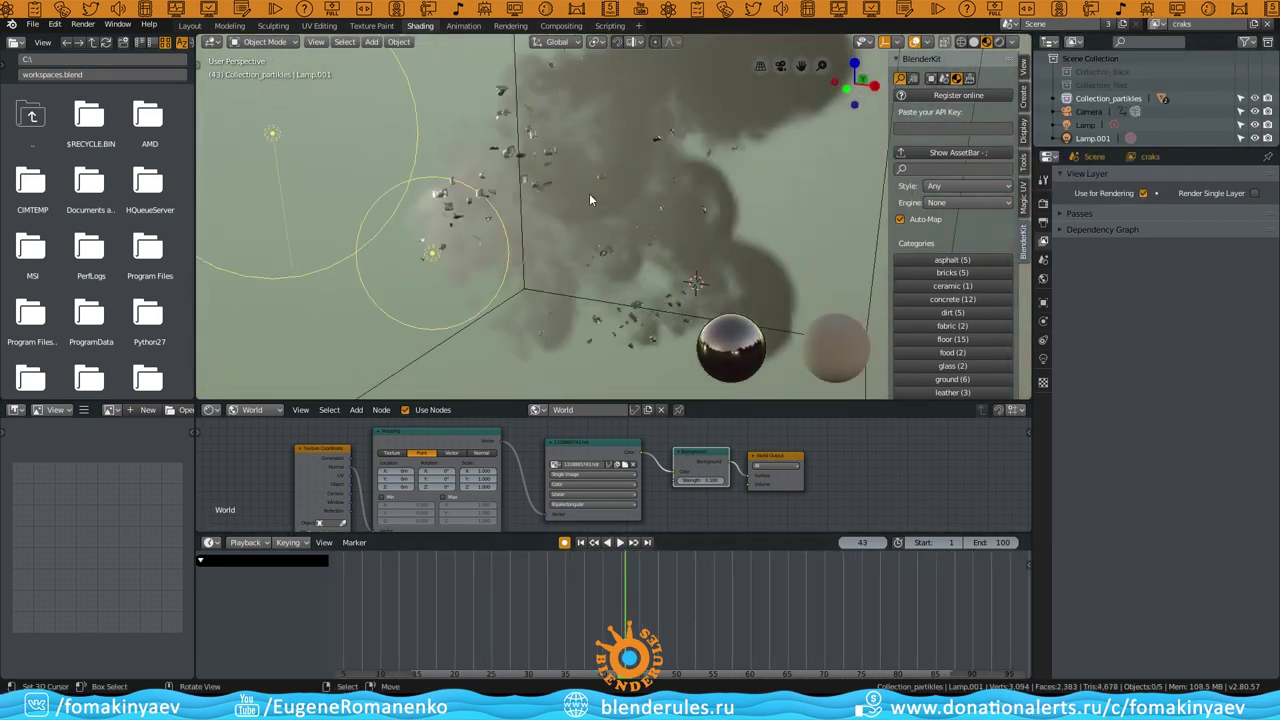
pyautogui.press('Escape')
pyautogui.click(620, 542)
pyautogui.press('KP_0')
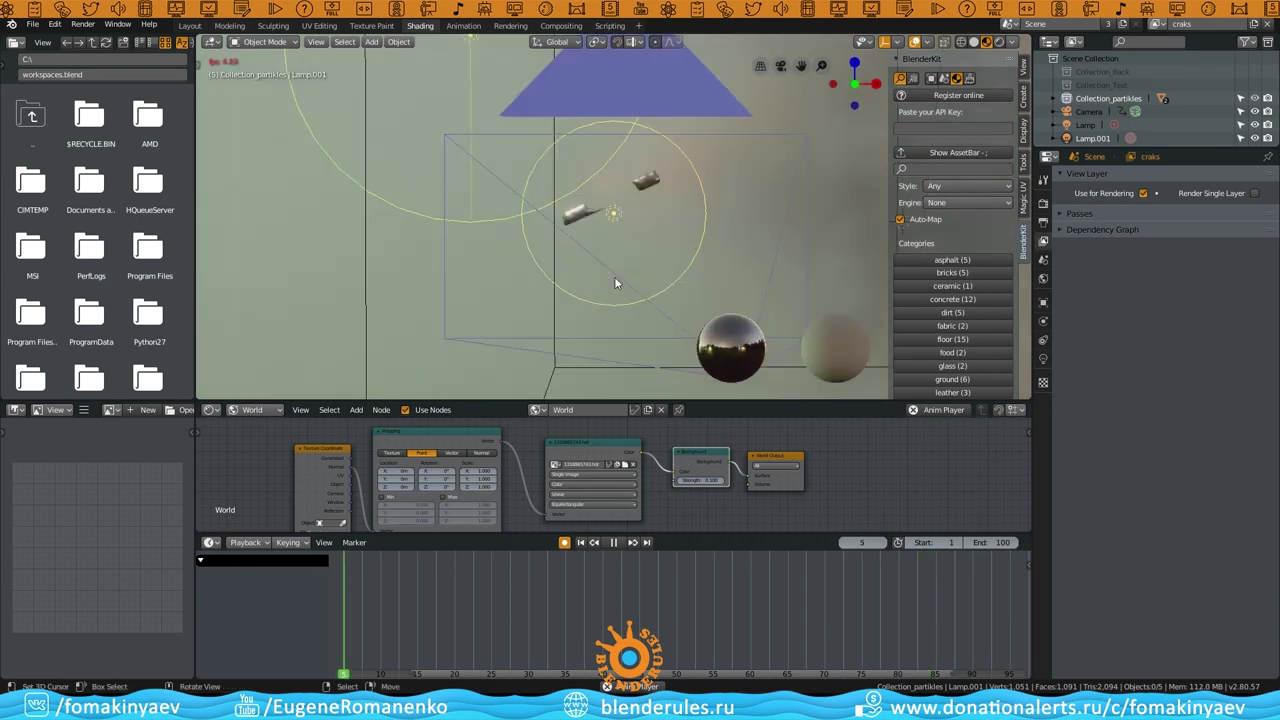
pyautogui.click(615, 542)
pyautogui.press('KP_0')
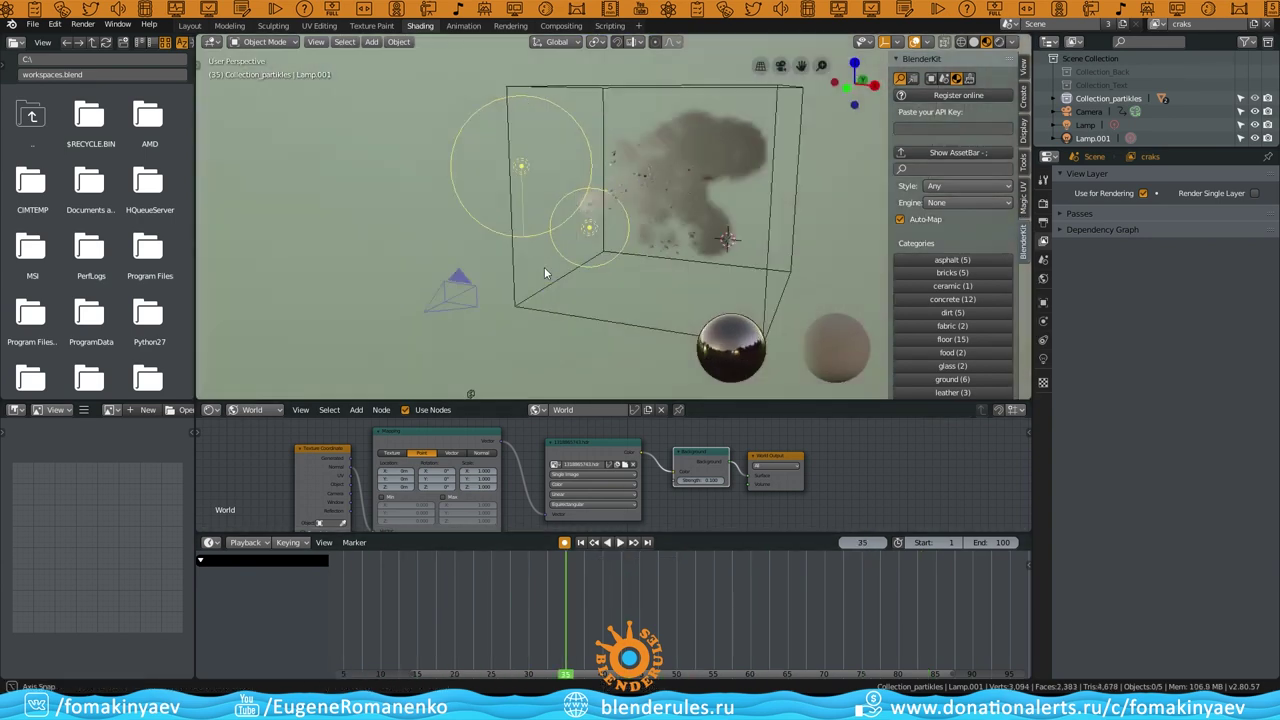
pyautogui.moveTo(465, 618); pyautogui.dragTo(398, 608)
pyautogui.moveTo(559, 324); pyautogui.dragTo(530, 290, button='middle')
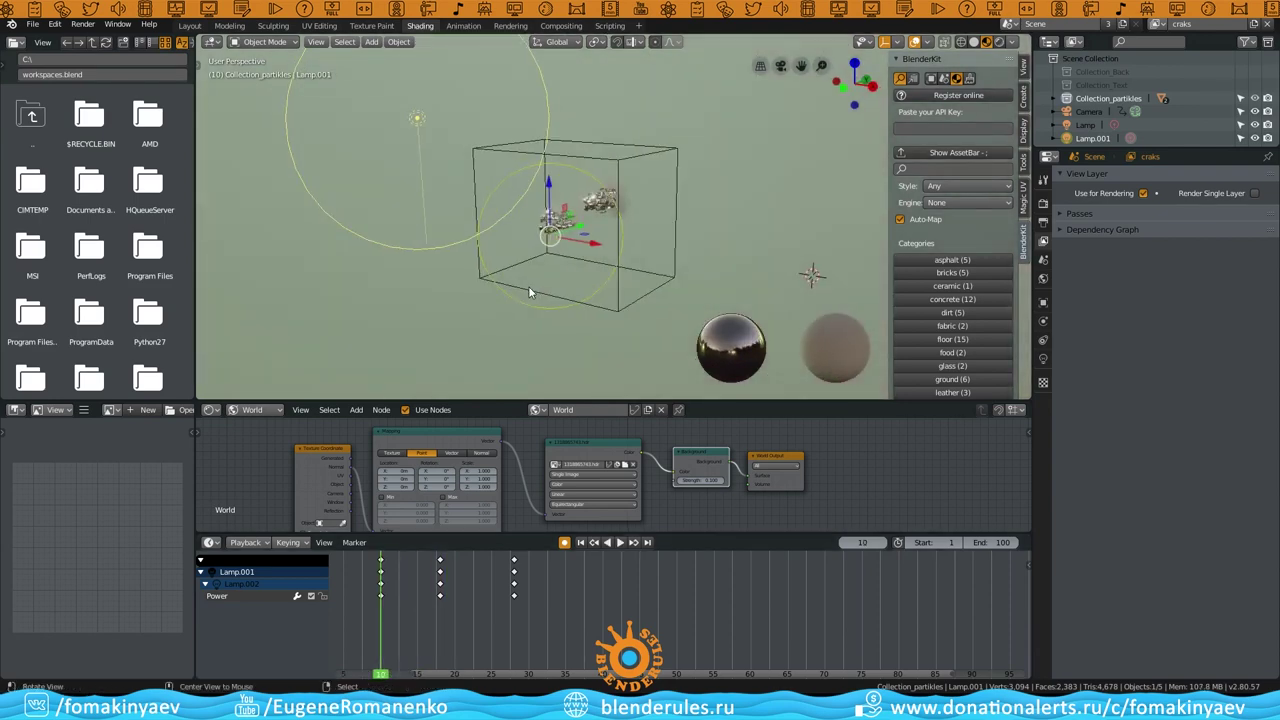
# Exclude Collection_Back and Collection_Test from the view layer, then switch to Compositing
pyautogui.rightClick(1084, 80)
pyautogui.click(1143, 272)
pyautogui.rightClick(1092, 77)
pyautogui.moveTo(1055, 263)
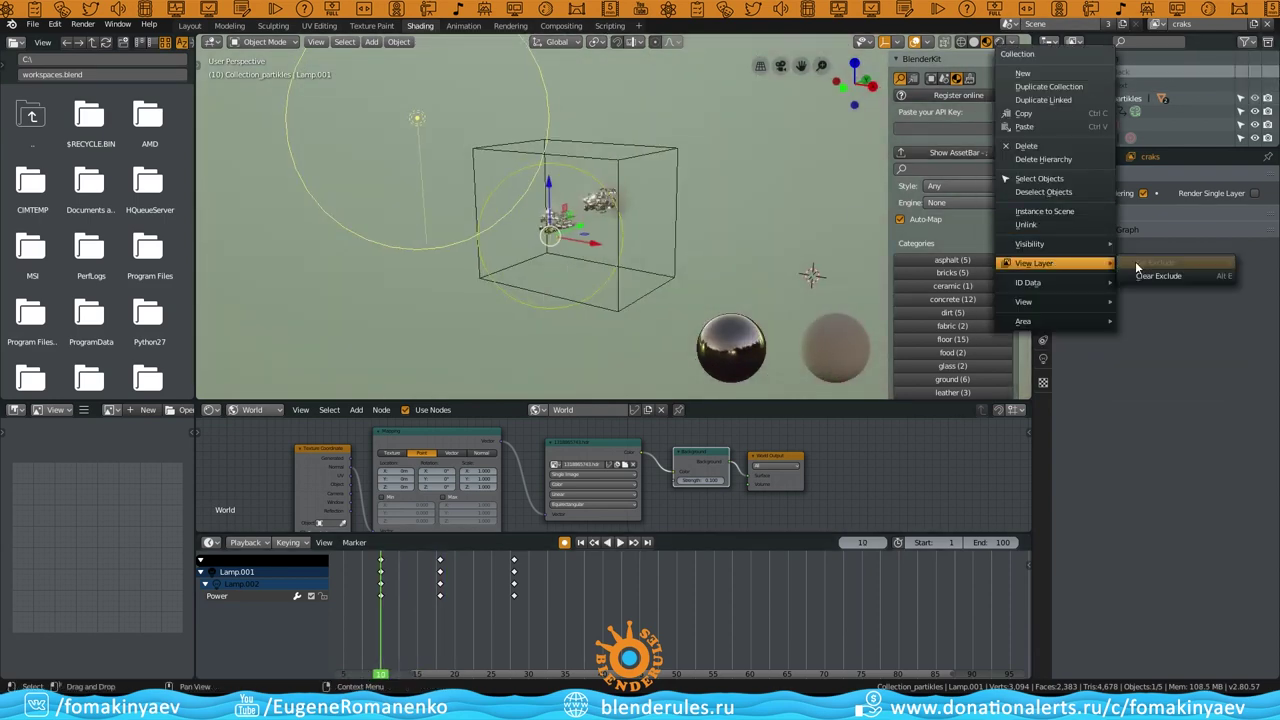
pyautogui.rightClick(1086, 99)
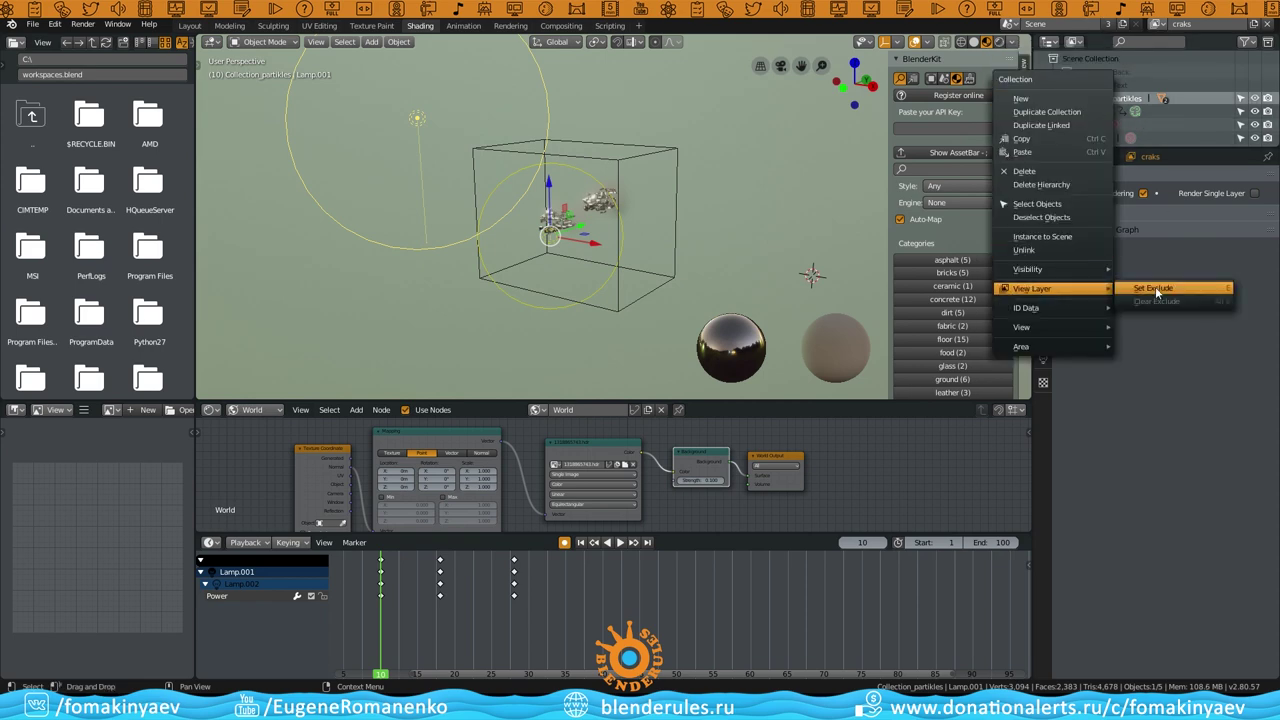
pyautogui.click(1154, 288)
pyautogui.hotkey('ctrl', 'pagedown')
pyautogui.hotkey('ctrl', 'pagedown')
pyautogui.hotkey('ctrl', 'pagedown')
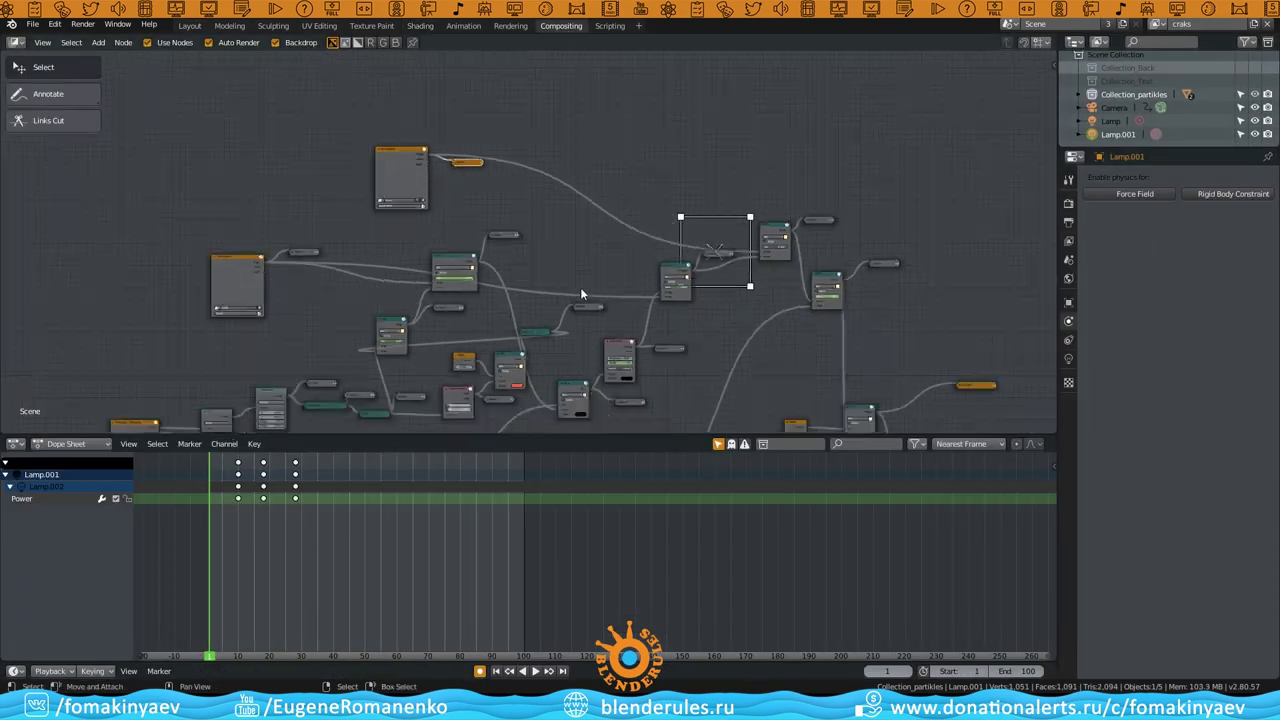
# Render the current frame, then reposition a Viewer node to preview the metal B
pyautogui.click(108, 40)
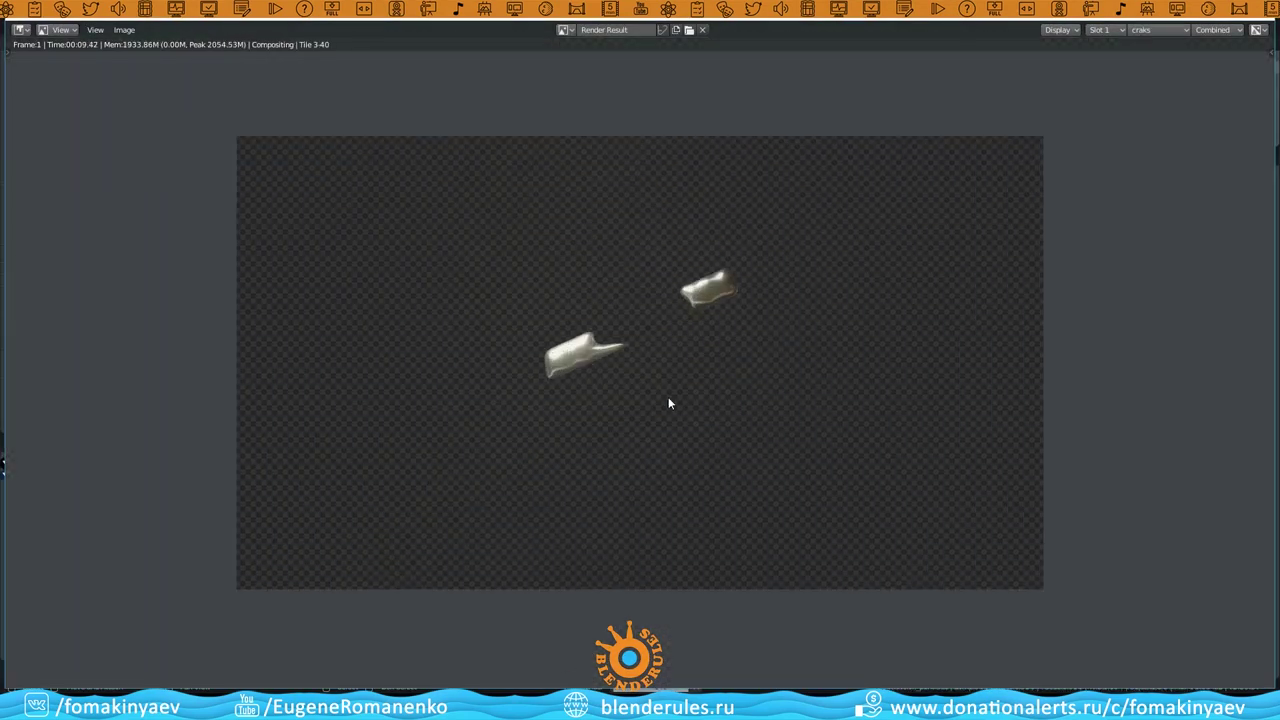
pyautogui.press('Escape')
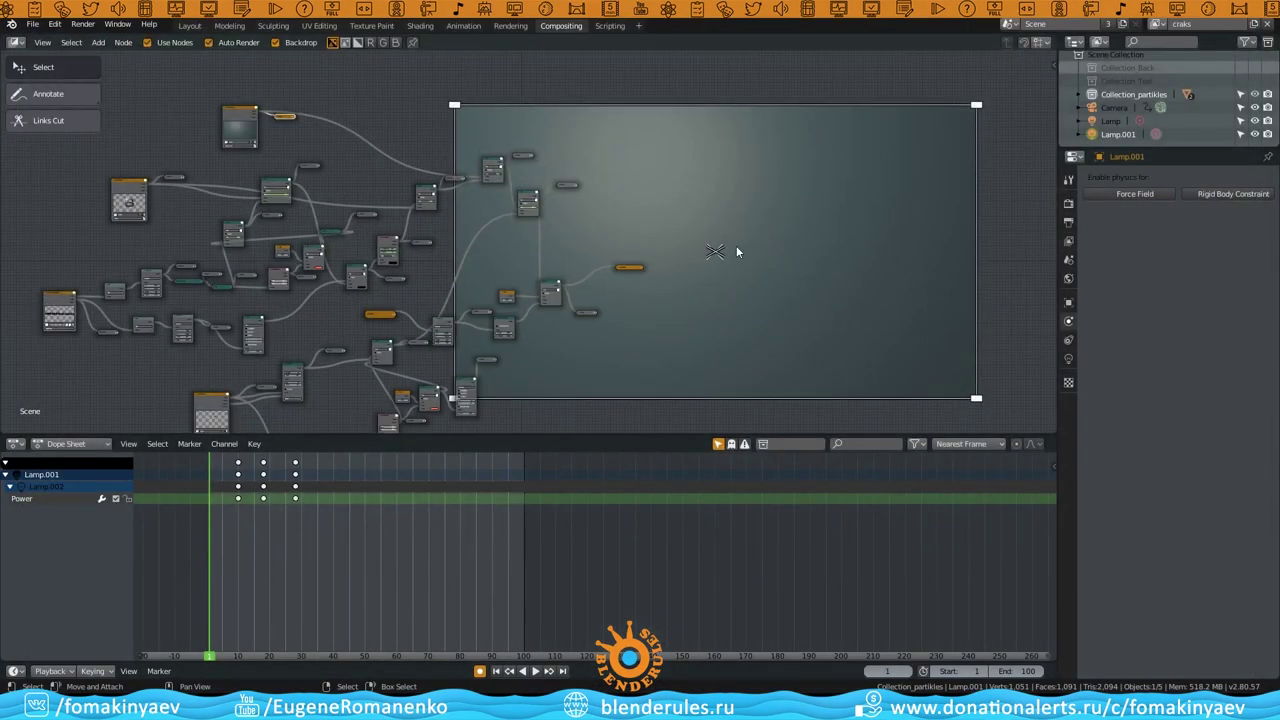
pyautogui.scroll(3, 613, 277)
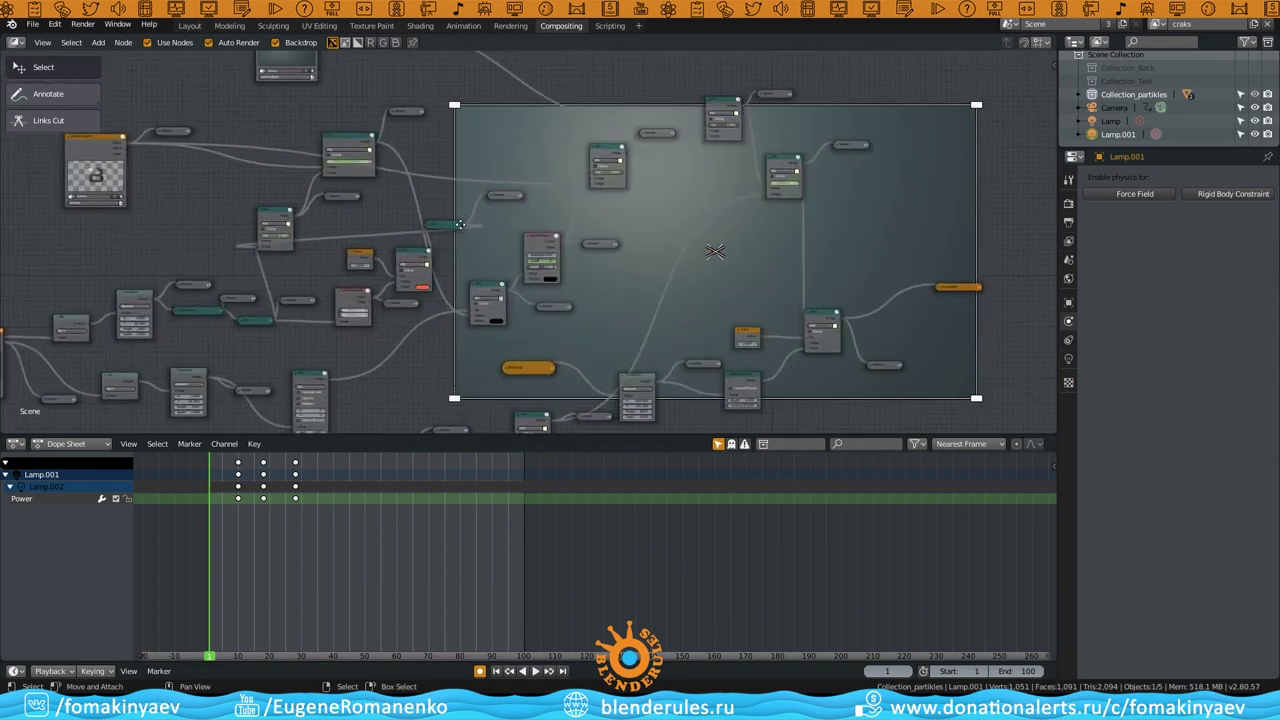
pyautogui.scroll(3, 595, 305)
pyautogui.moveTo(426, 267); pyautogui.dragTo(470, 80)
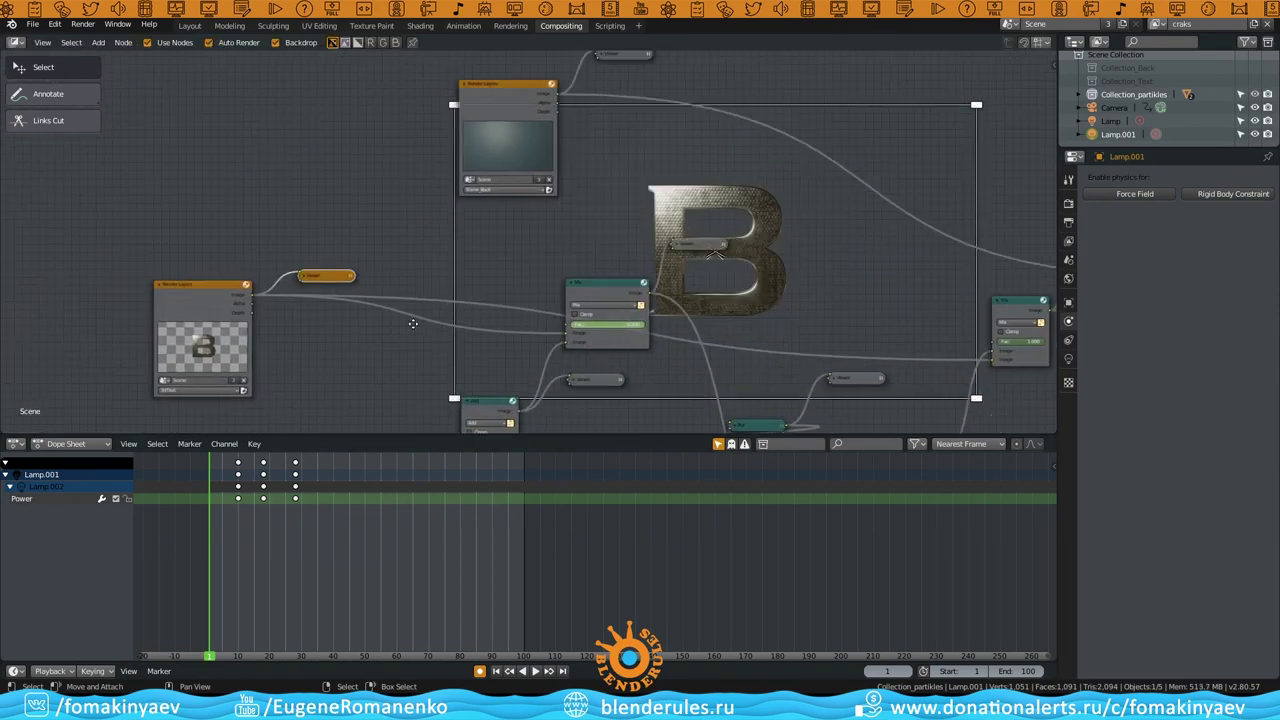
pyautogui.scroll(3, 250, 300)
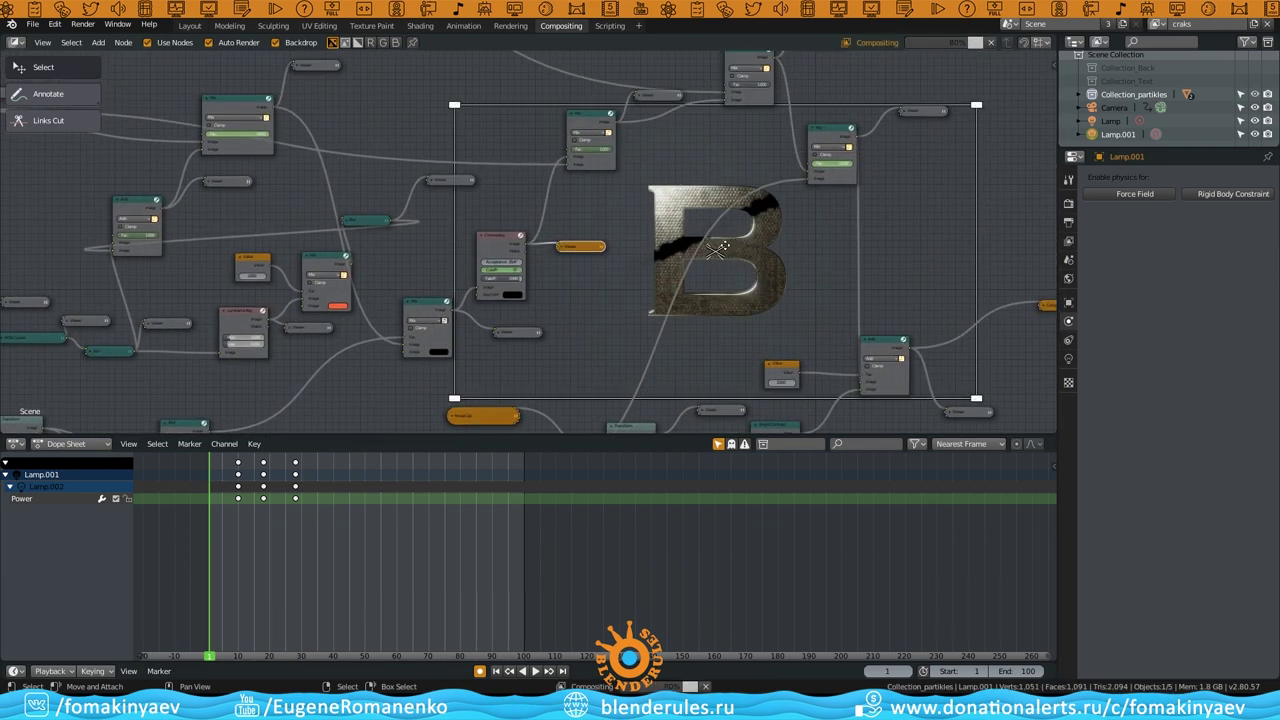
# Bring the Chroma Key and Mix nodes into view and enlarge the backdrop image
pyautogui.scroll(2, 542, 244)
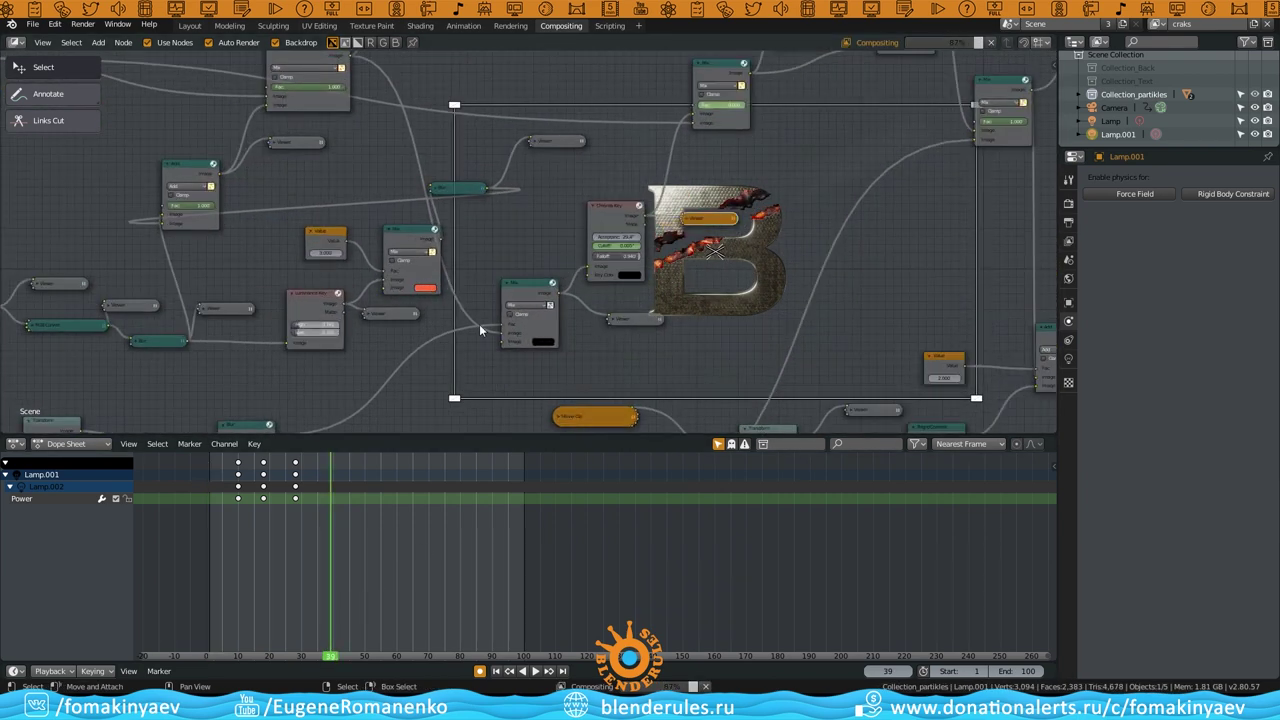
pyautogui.scroll(2, 479, 324)
pyautogui.scroll(2, 569, 220)
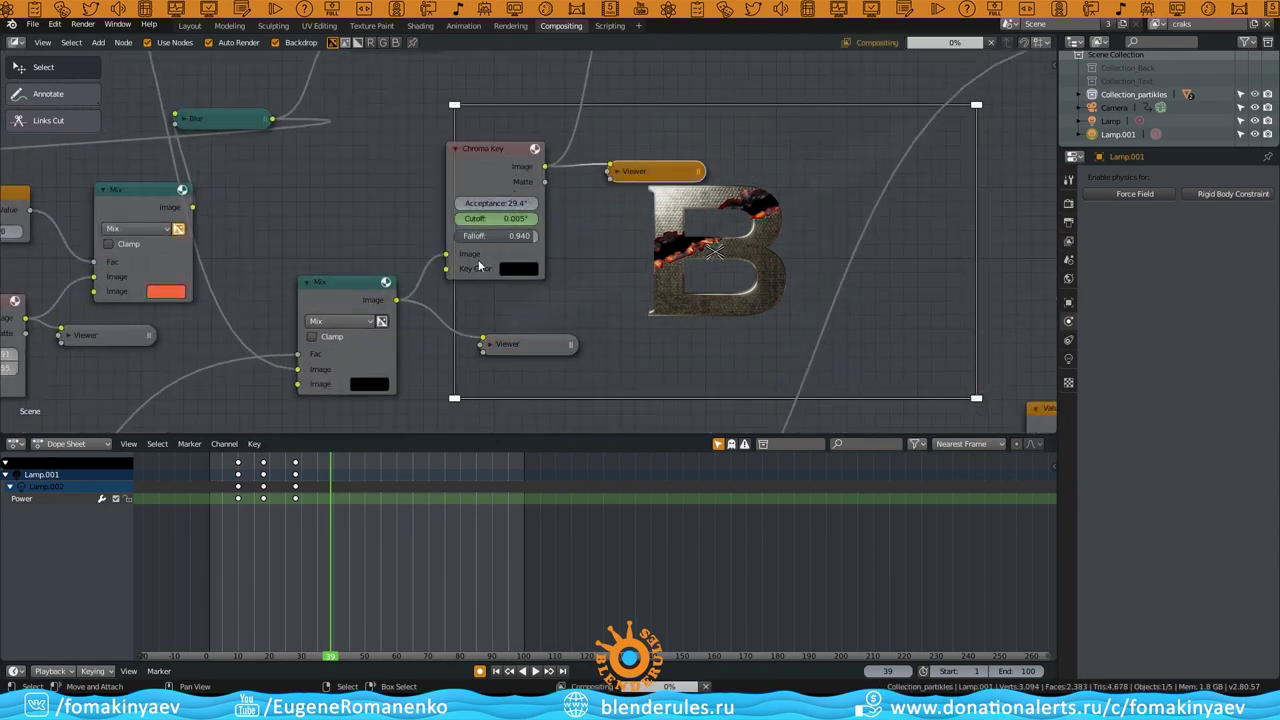
pyautogui.scroll(-3, 496, 266)
pyautogui.scroll(-3, 470, 262)
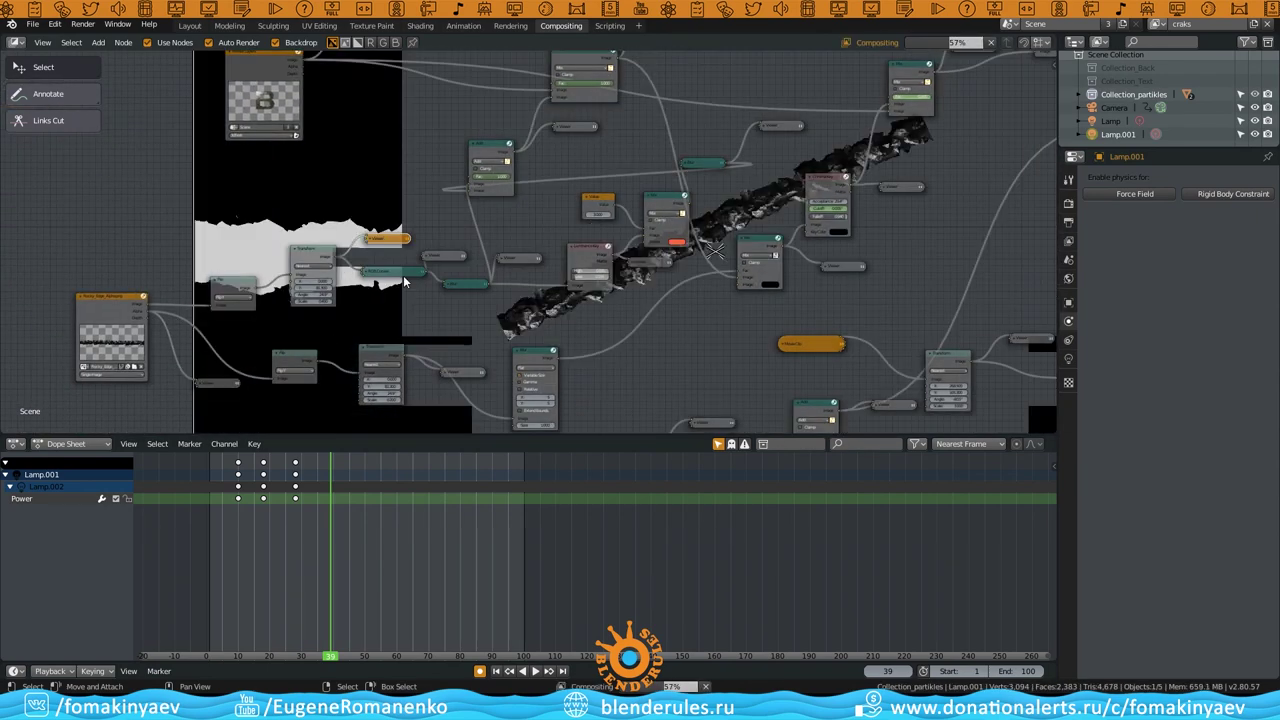
pyautogui.moveTo(383, 235); pyautogui.dragTo(338, 305, button='middle')
pyautogui.scroll(2, 714, 250)
pyautogui.scroll(2, 714, 250)
pyautogui.moveTo(714, 250); pyautogui.dragTo(634, 250)
pyautogui.press('n')
pyautogui.moveTo(960, 222); pyautogui.dragTo(1010, 222)
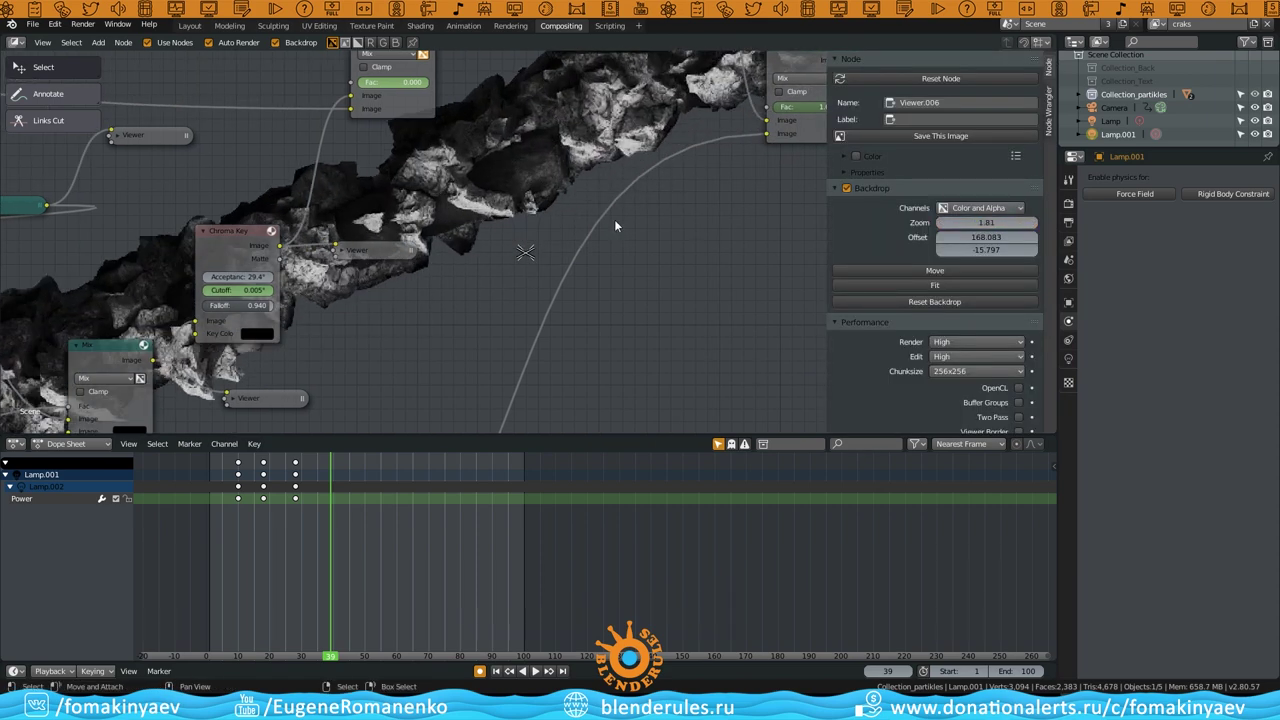
pyautogui.scroll(-3, 241, 278)
pyautogui.scroll(3, 241, 278)
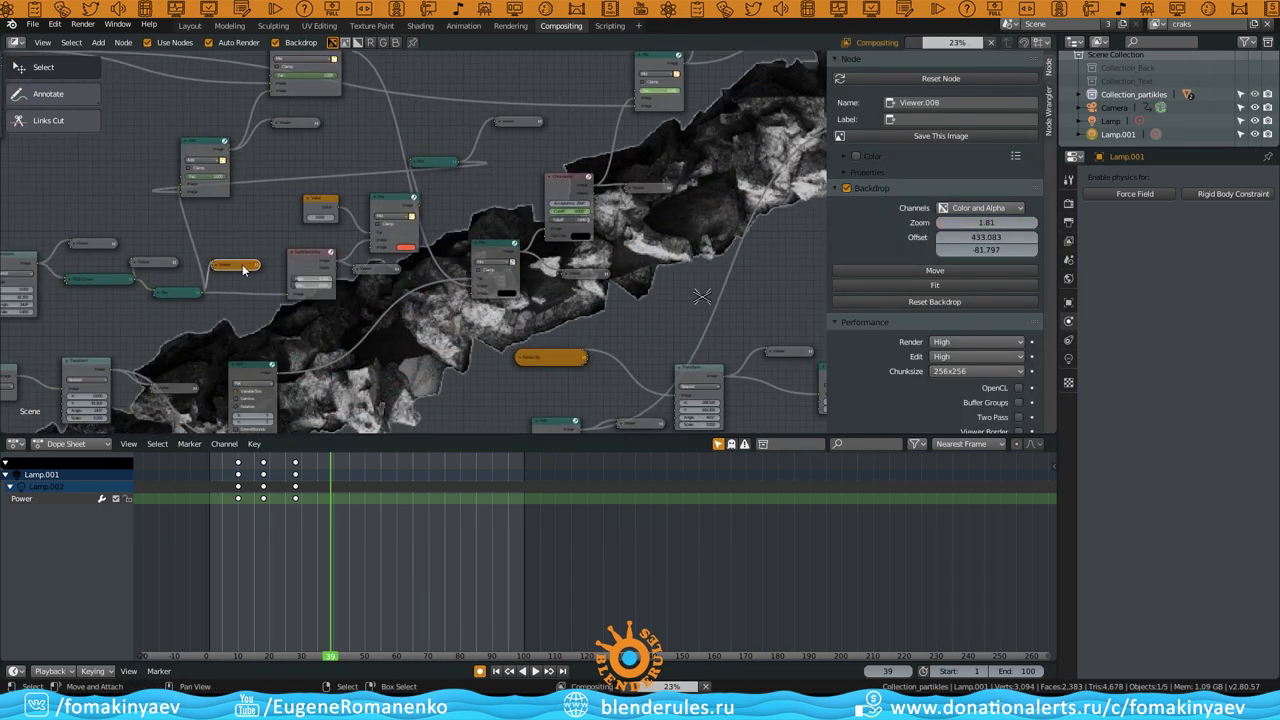
pyautogui.keyDown('alt'); pyautogui.moveTo(241, 278); pyautogui.dragTo(567, 178, button='middle'); pyautogui.keyUp('alt')
pyautogui.keyDown('ctrl'); pyautogui.scroll(3, 103, 203); pyautogui.keyUp('ctrl')
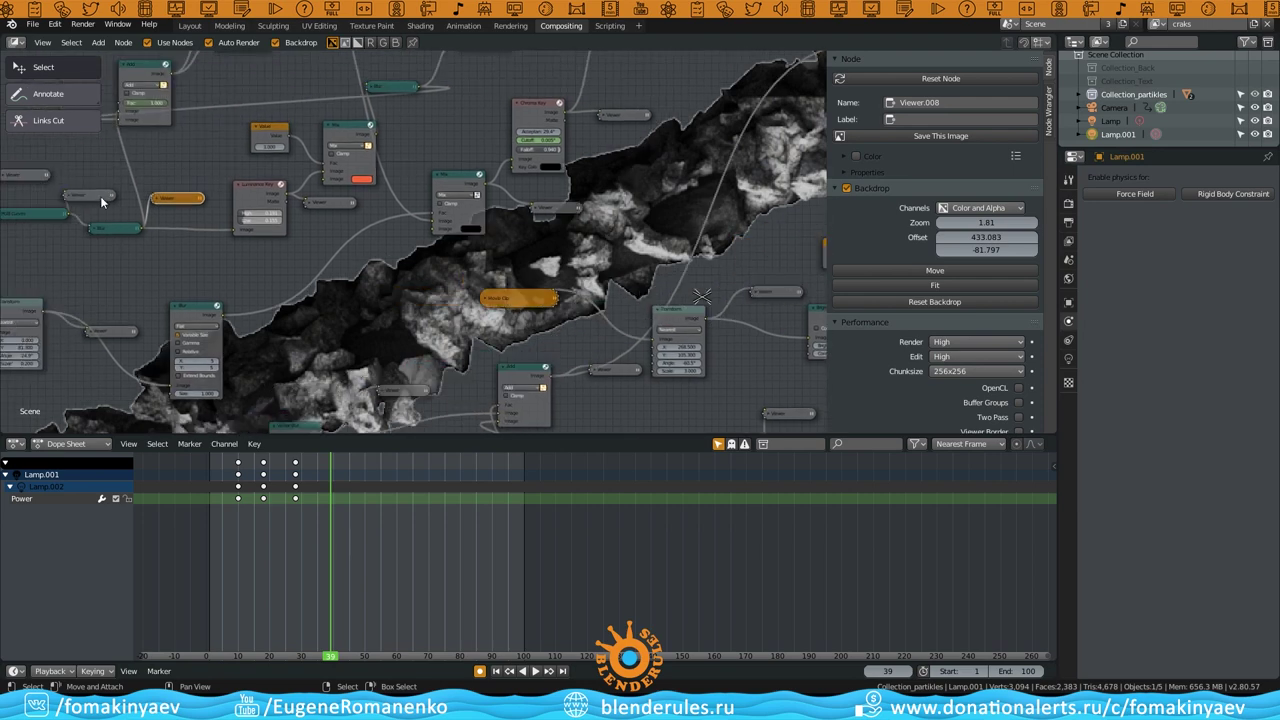
# Preview the fire heatmap and white matte outputs in the backdrop
pyautogui.keyDown('ctrl'); pyautogui.keyDown('shift'); pyautogui.click(266, 193); pyautogui.keyUp('shift'); pyautogui.keyUp('ctrl')
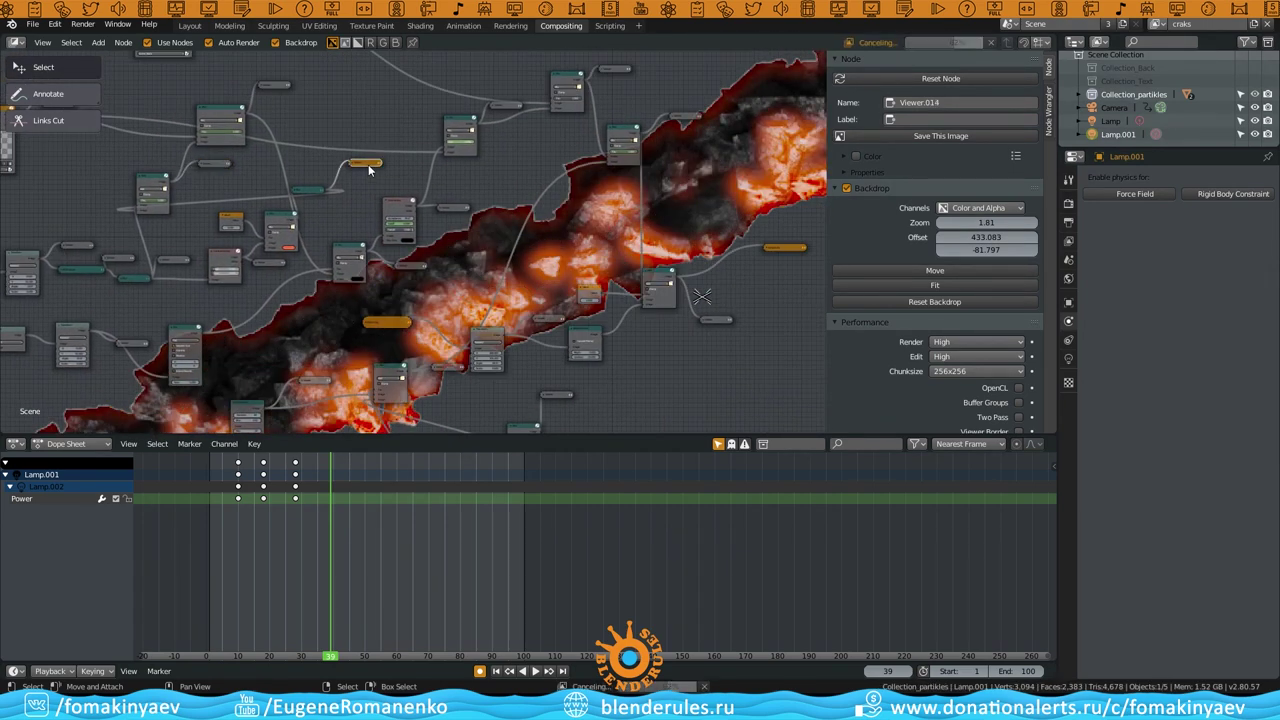
pyautogui.moveTo(368, 165); pyautogui.dragTo(488, 293, button='middle')
pyautogui.keyDown('ctrl'); pyautogui.keyDown('shift'); pyautogui.click(267, 250); pyautogui.keyUp('shift'); pyautogui.keyUp('ctrl')
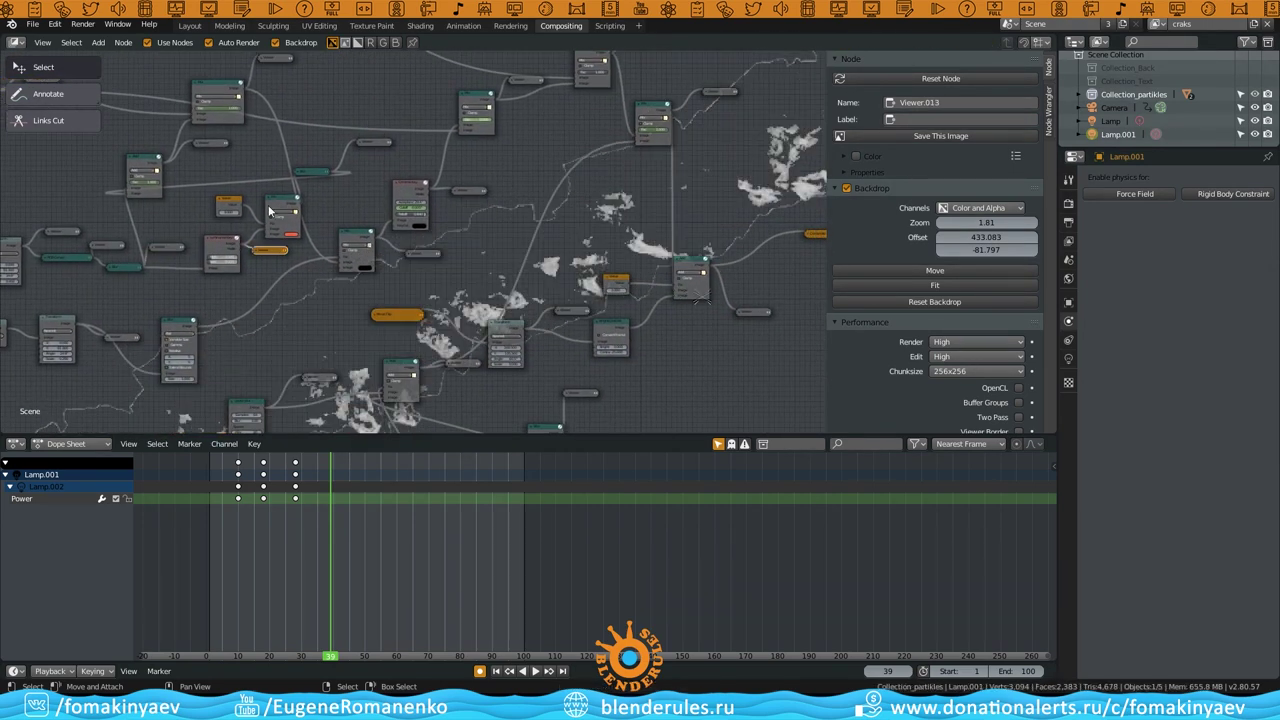
pyautogui.scroll(4, 193, 285)
pyautogui.scroll(2, 193, 285)
# Reposition the Mix.004 and Blur nodes and preview the heatmap and fire composite
pyautogui.moveTo(328, 194); pyautogui.dragTo(299, 178)
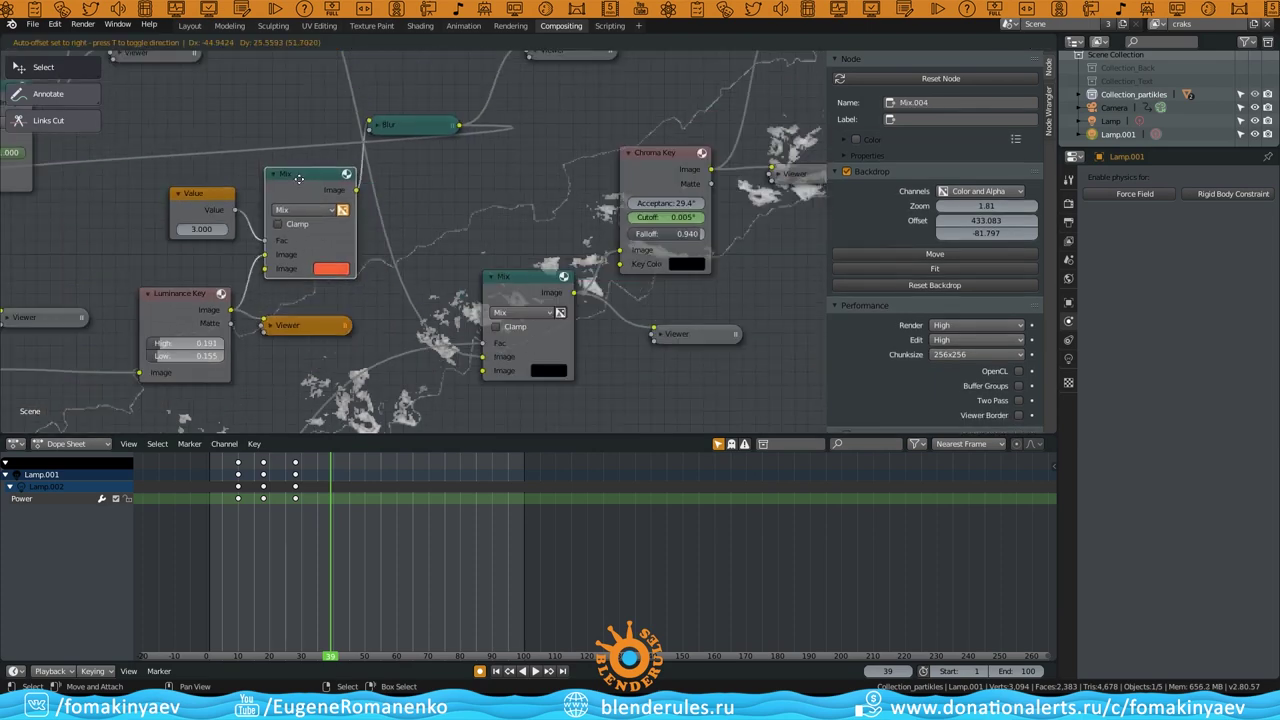
pyautogui.moveTo(366, 294); pyautogui.dragTo(333, 338, button='middle')
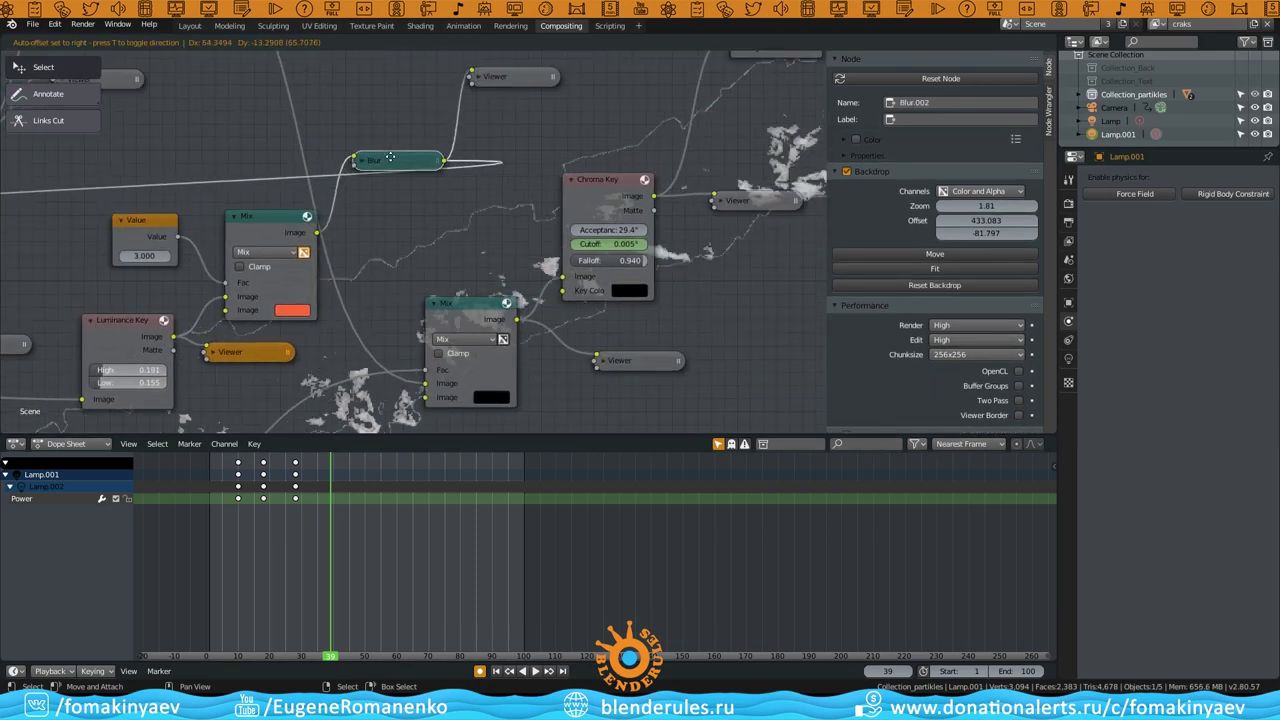
pyautogui.click(390, 157)
pyautogui.keyDown('ctrl'); pyautogui.keyDown('shift'); pyautogui.click(458, 184); pyautogui.keyUp('shift'); pyautogui.keyUp('ctrl')
pyautogui.scroll(-3, 354, 307)
pyautogui.scroll(2, 596, 219)
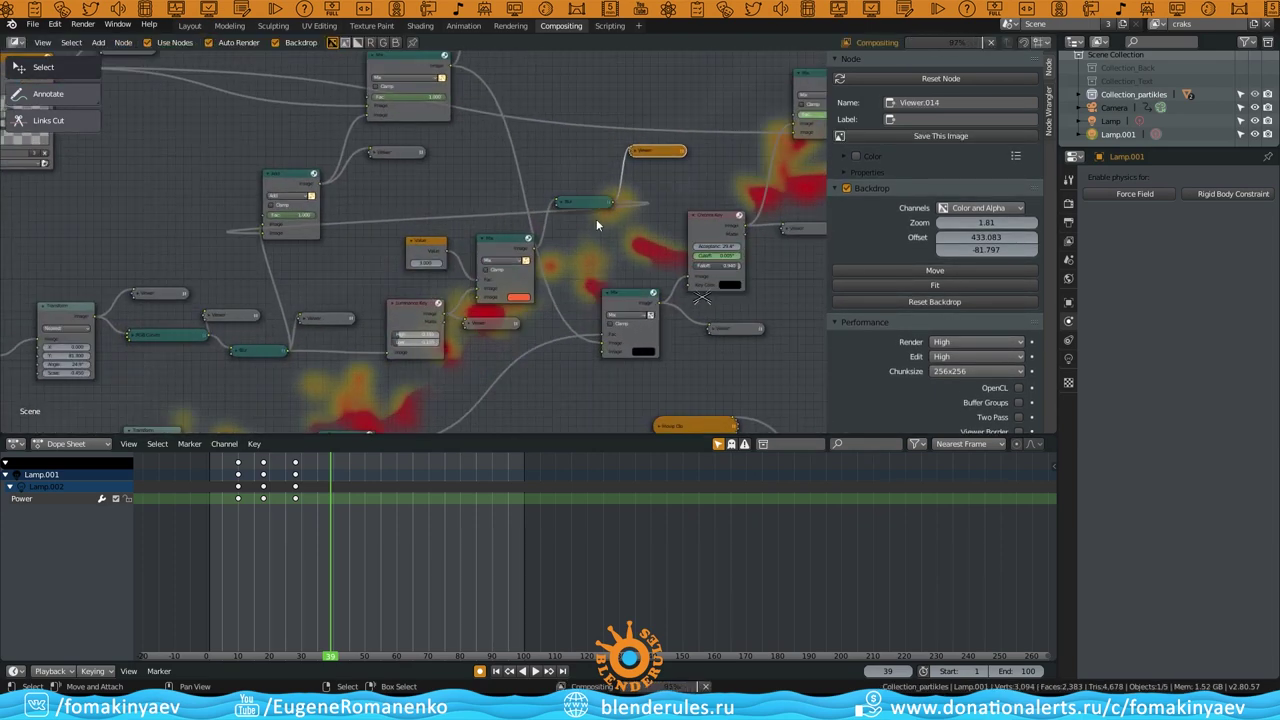
pyautogui.keyDown('ctrl'); pyautogui.keyDown('shift'); pyautogui.click(596, 208); pyautogui.keyUp('shift'); pyautogui.keyUp('ctrl')
pyautogui.scroll(-3, 356, 213)
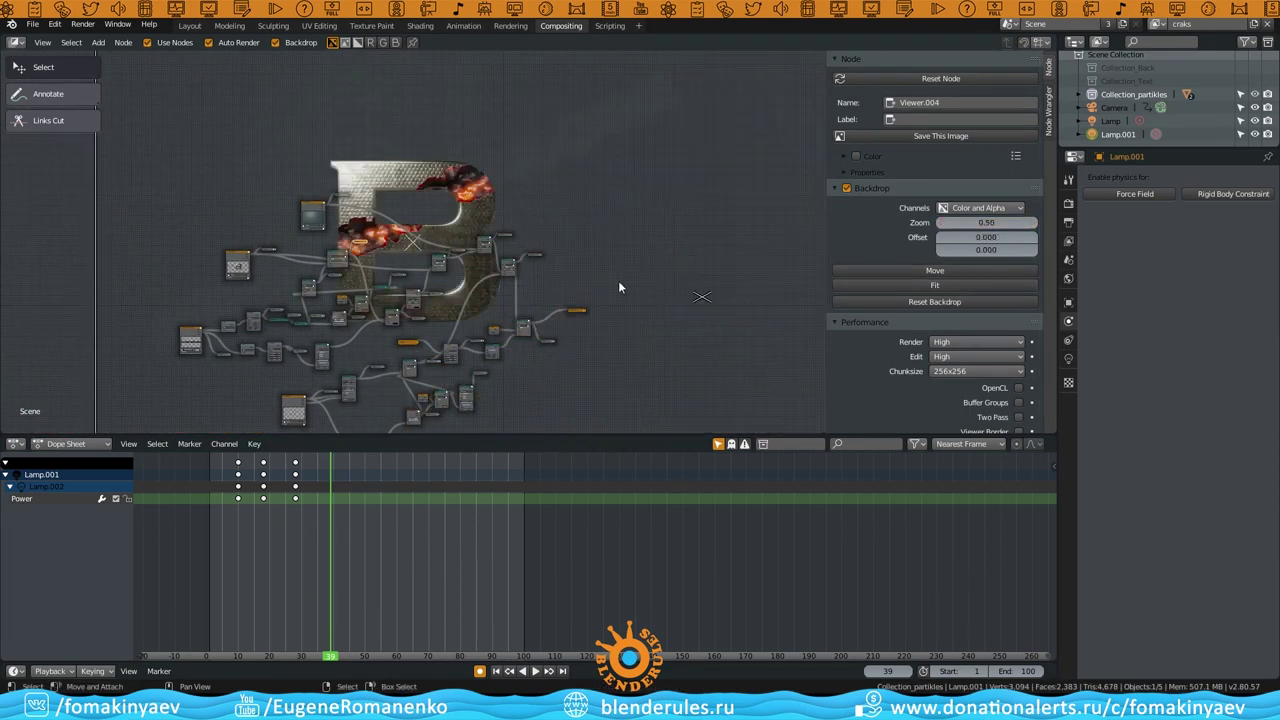
# Hide the node settings sidebar and pan around the compositor node tree
pyautogui.scroll(4, 719, 226)
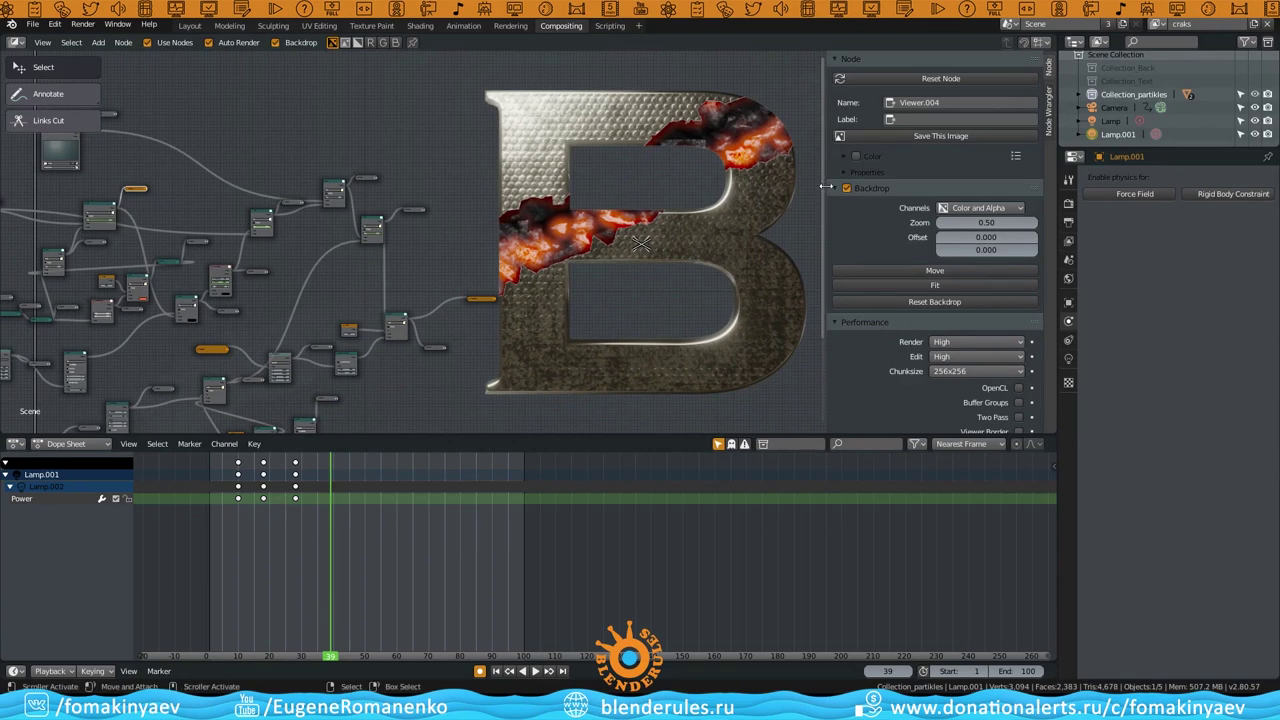
pyautogui.moveTo(826, 187); pyautogui.dragTo(1040, 190)
pyautogui.scroll(2, 317, 243)
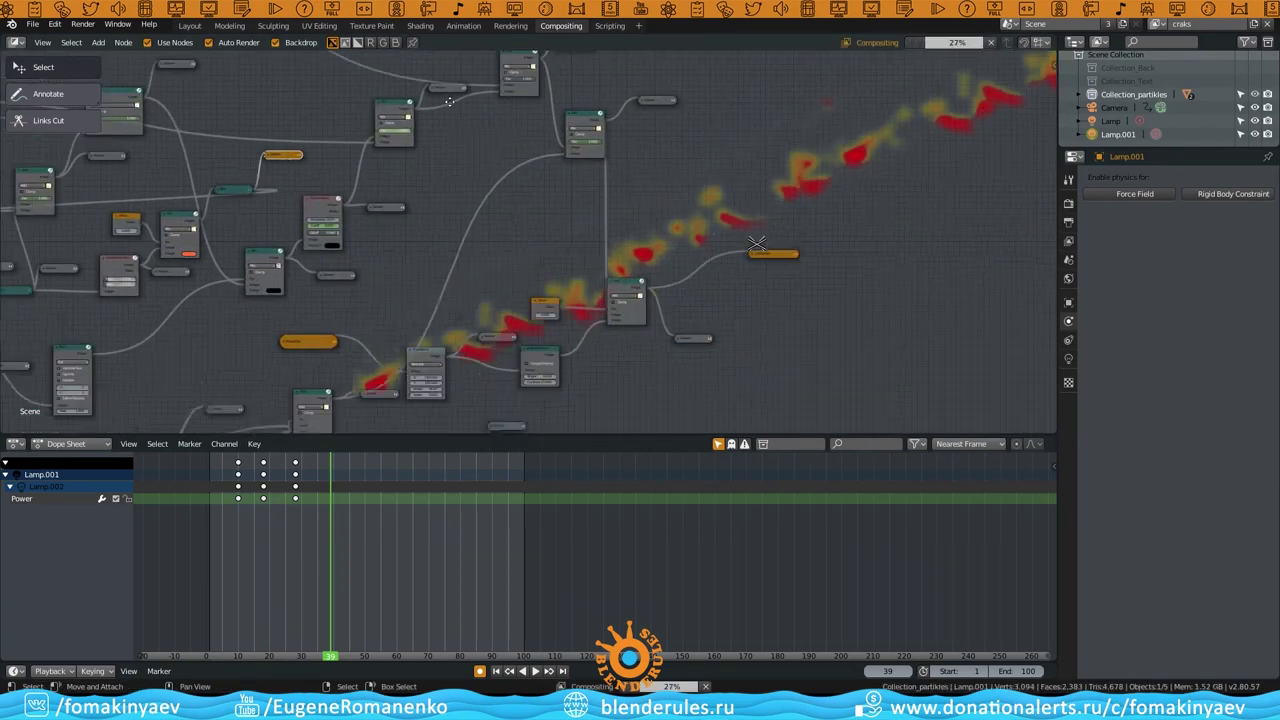
pyautogui.scroll(-1, 374, 215)
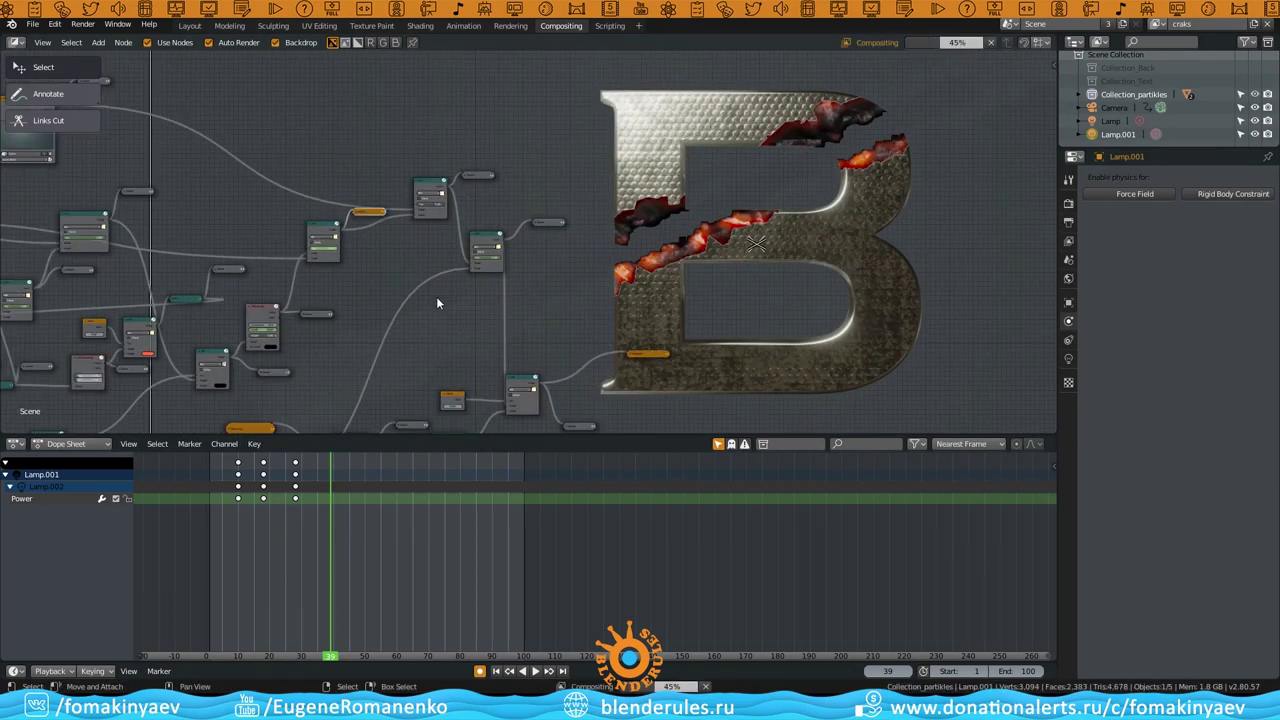
pyautogui.scroll(-1, 410, 320)
pyautogui.scroll(-1, 382, 333)
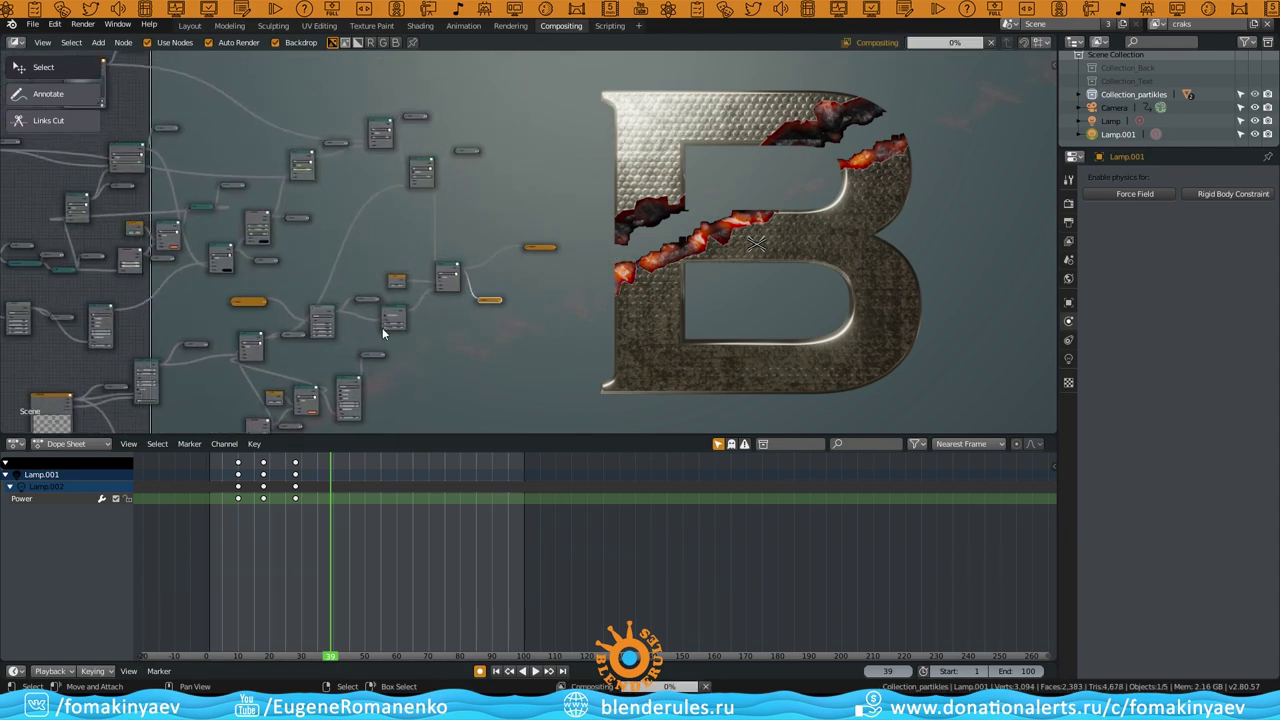
pyautogui.moveTo(382, 333); pyautogui.dragTo(269, 368, button='middle')
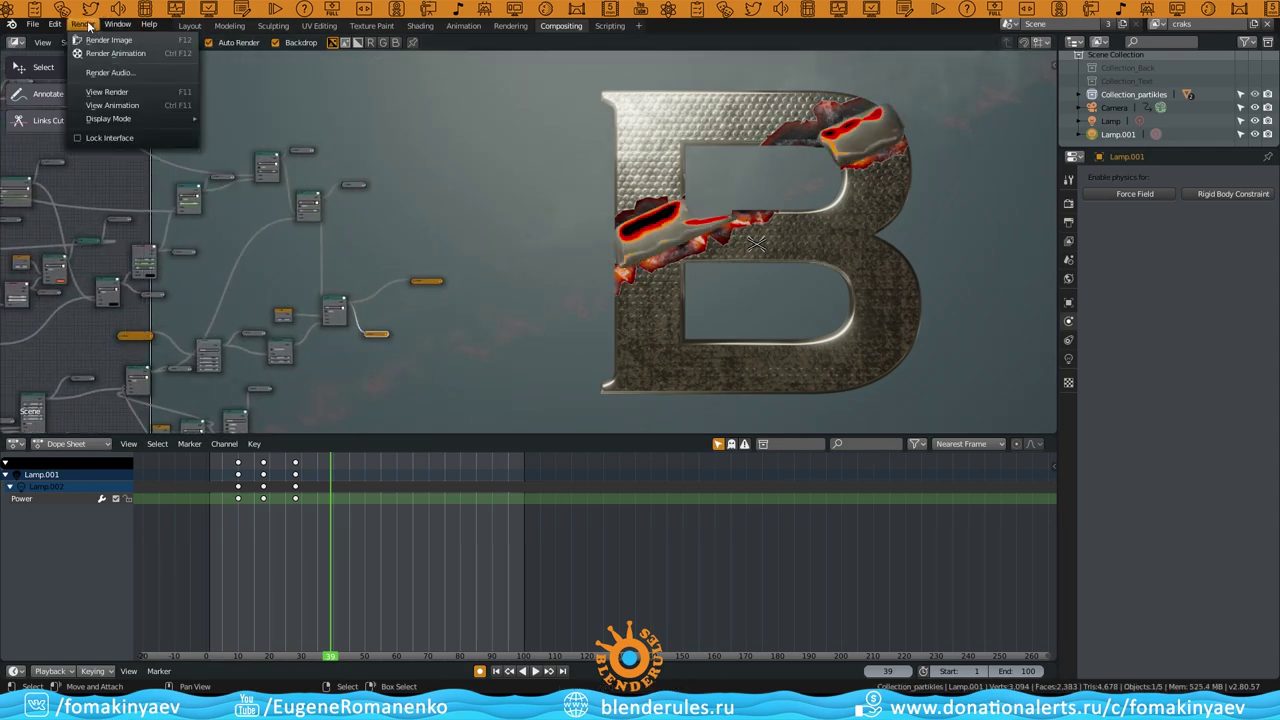
# Render frame 39 with compositing, zoom into the glowing crack, and start adding a sound
pyautogui.click(108, 39)
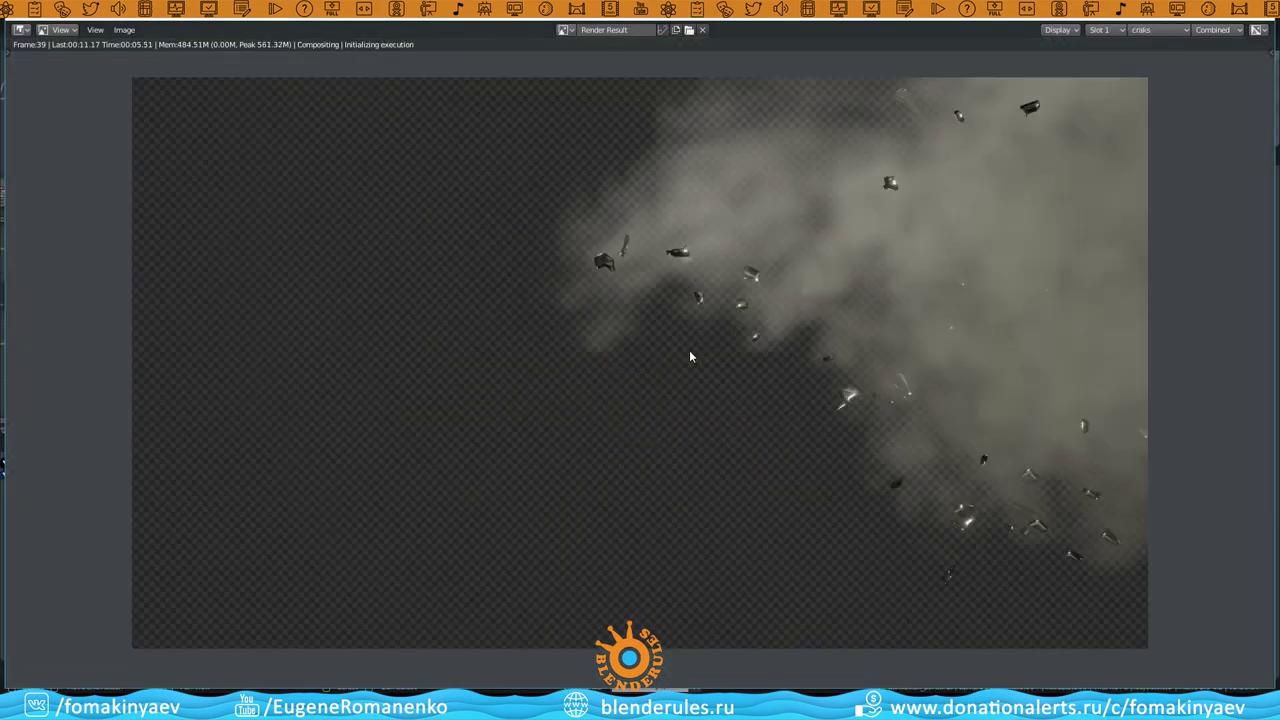
pyautogui.scroll(4, 689, 356)
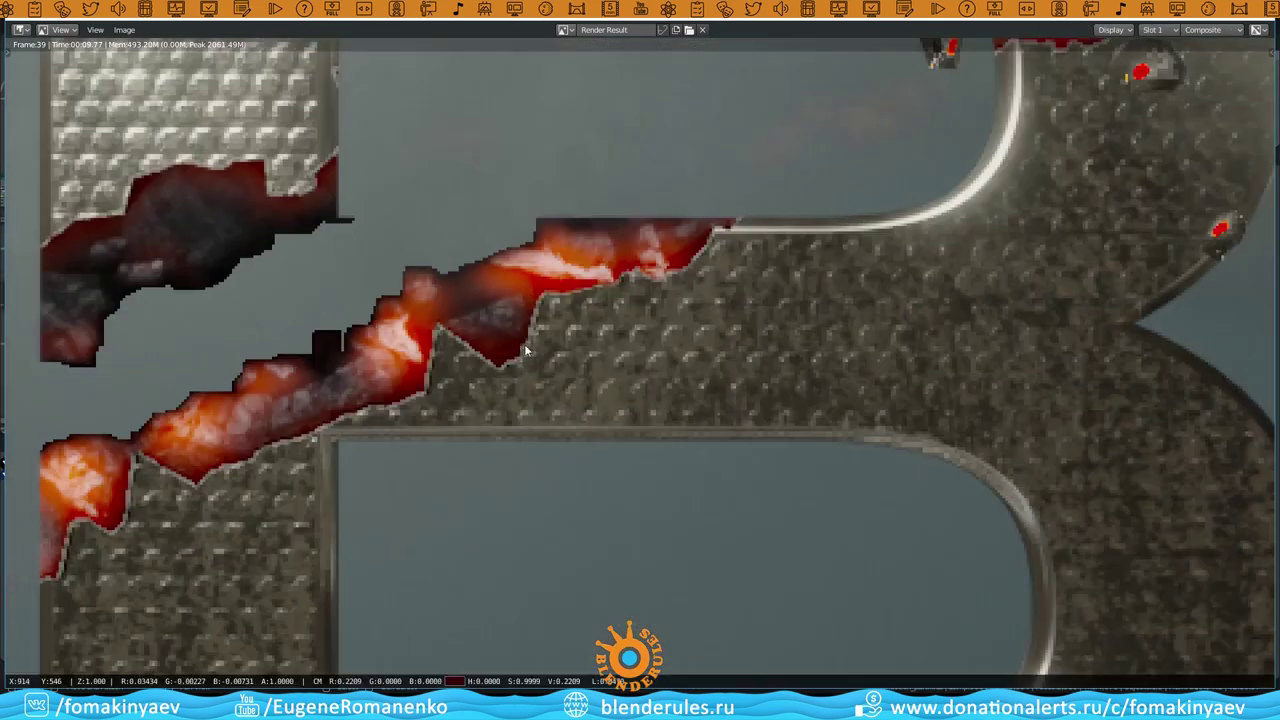
pyautogui.scroll(-1, 634, 376)
pyautogui.moveTo(634, 376); pyautogui.dragTo(598, 264, button='middle')
pyautogui.scroll(1, 604, 356)
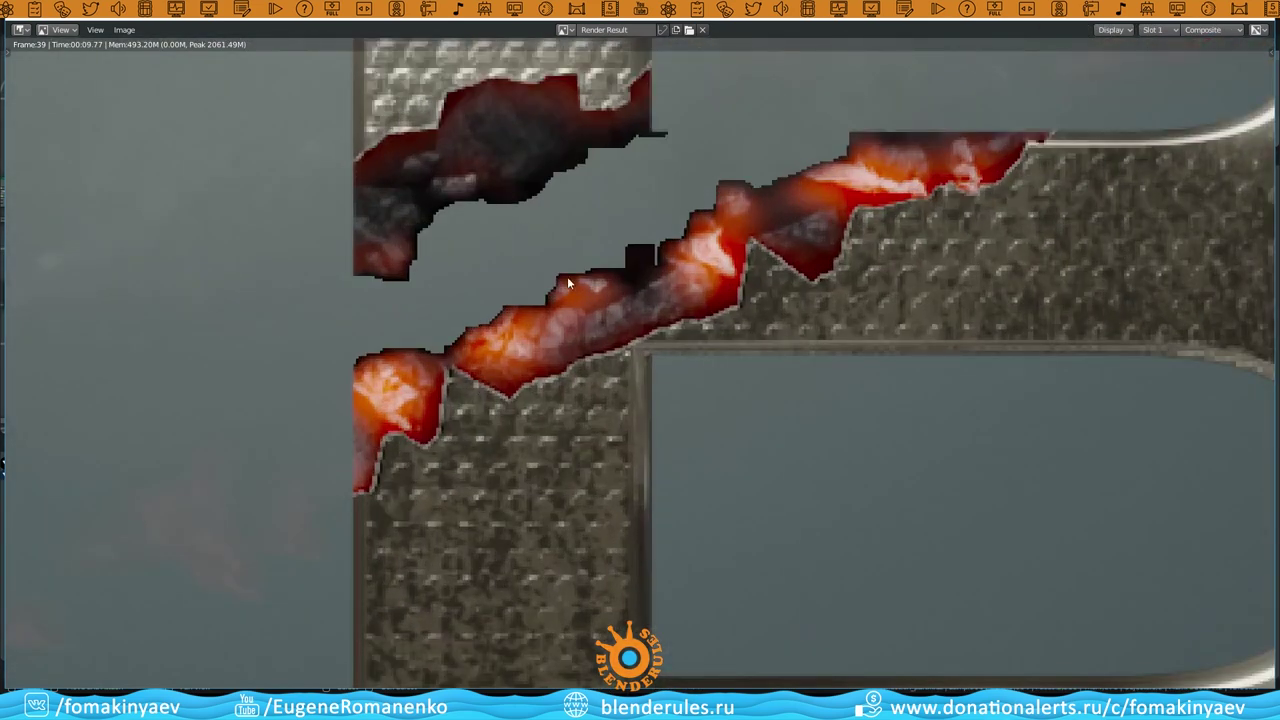
pyautogui.scroll(-6, 572, 163)
pyautogui.scroll(1, 585, 475)
pyautogui.scroll(4, 565, 374)
pyautogui.scroll(-6, 519, 407)
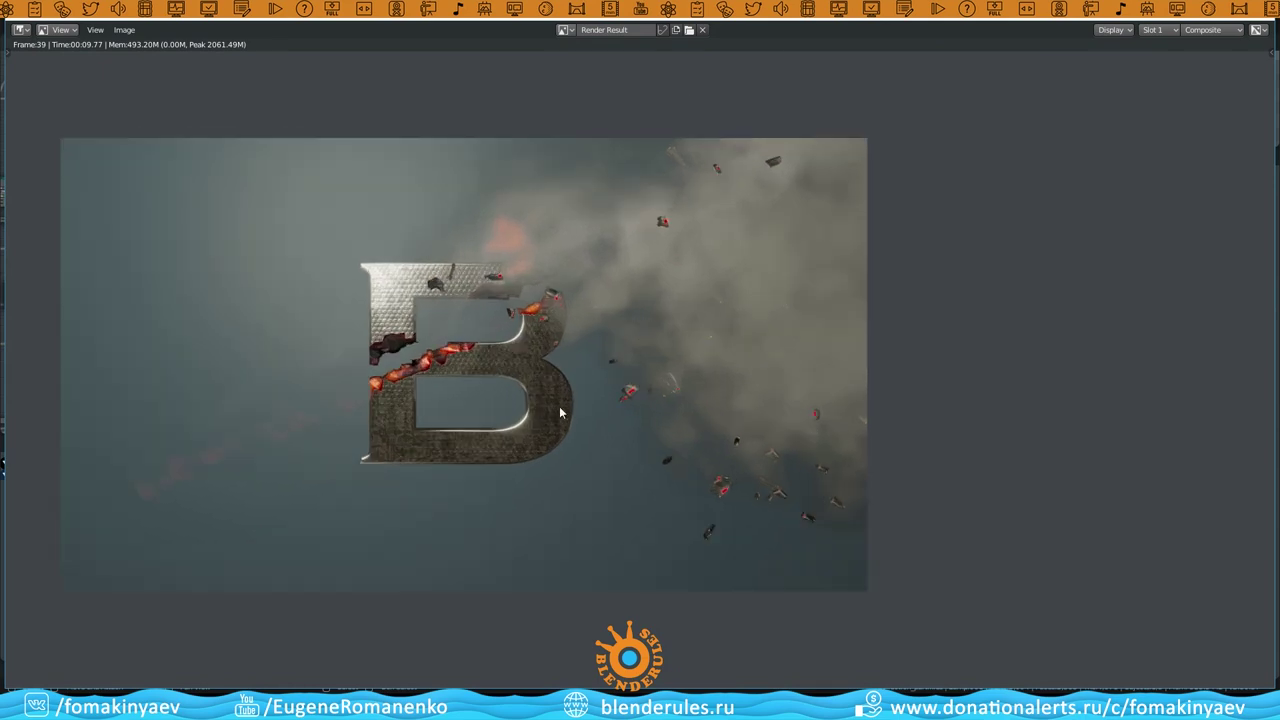
pyautogui.click(265, 513)
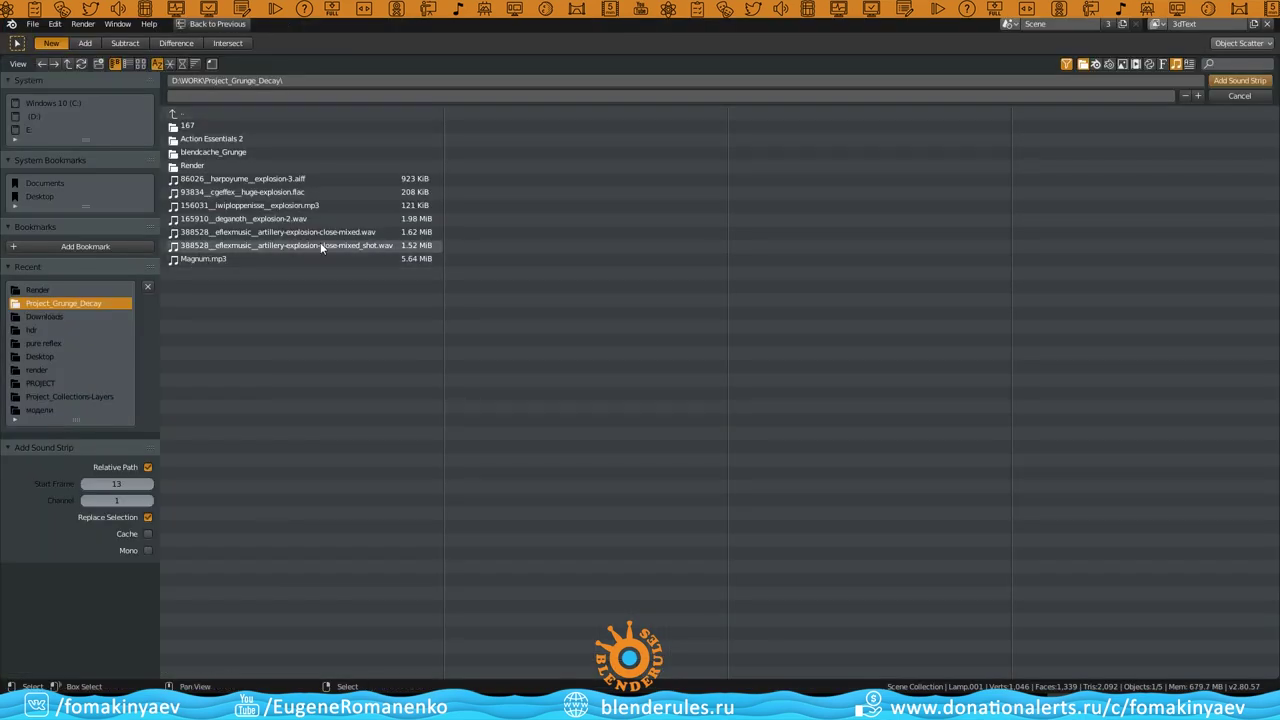
# Add the explosion sound strip at frame 13, play it back, and view the output settings
pyautogui.click(1240, 81)
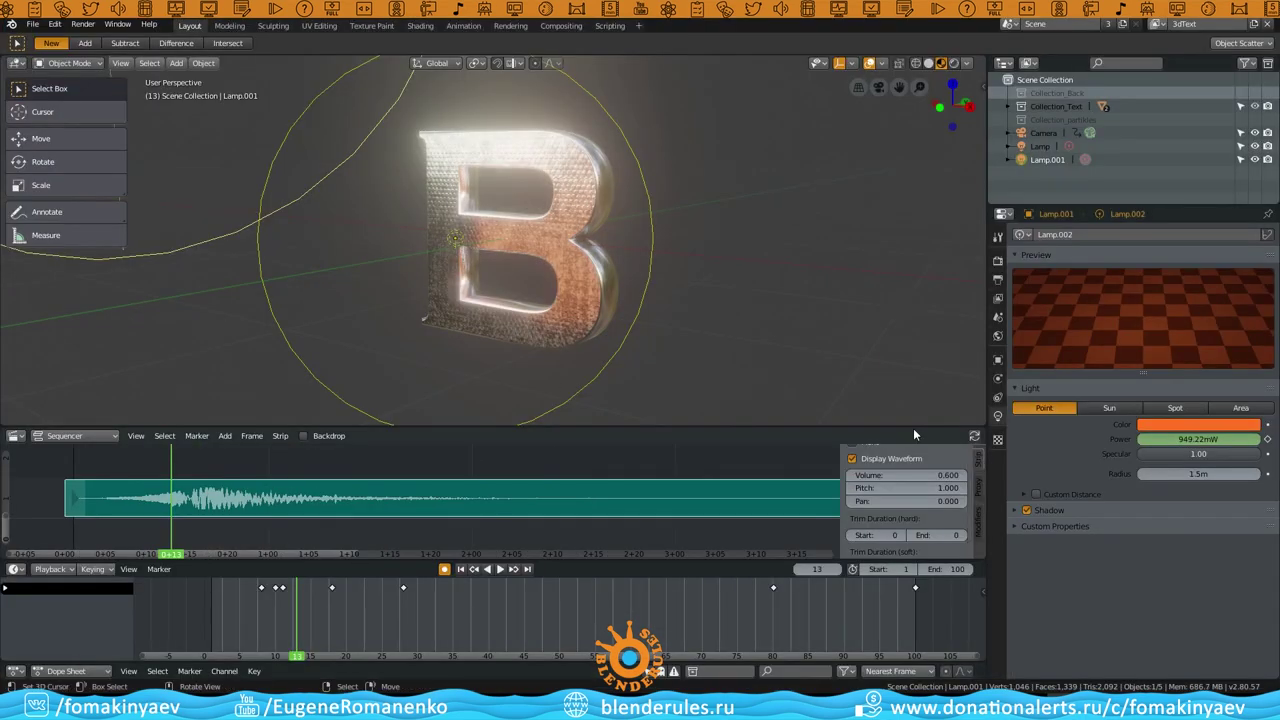
pyautogui.moveTo(914, 433); pyautogui.dragTo(930, 374)
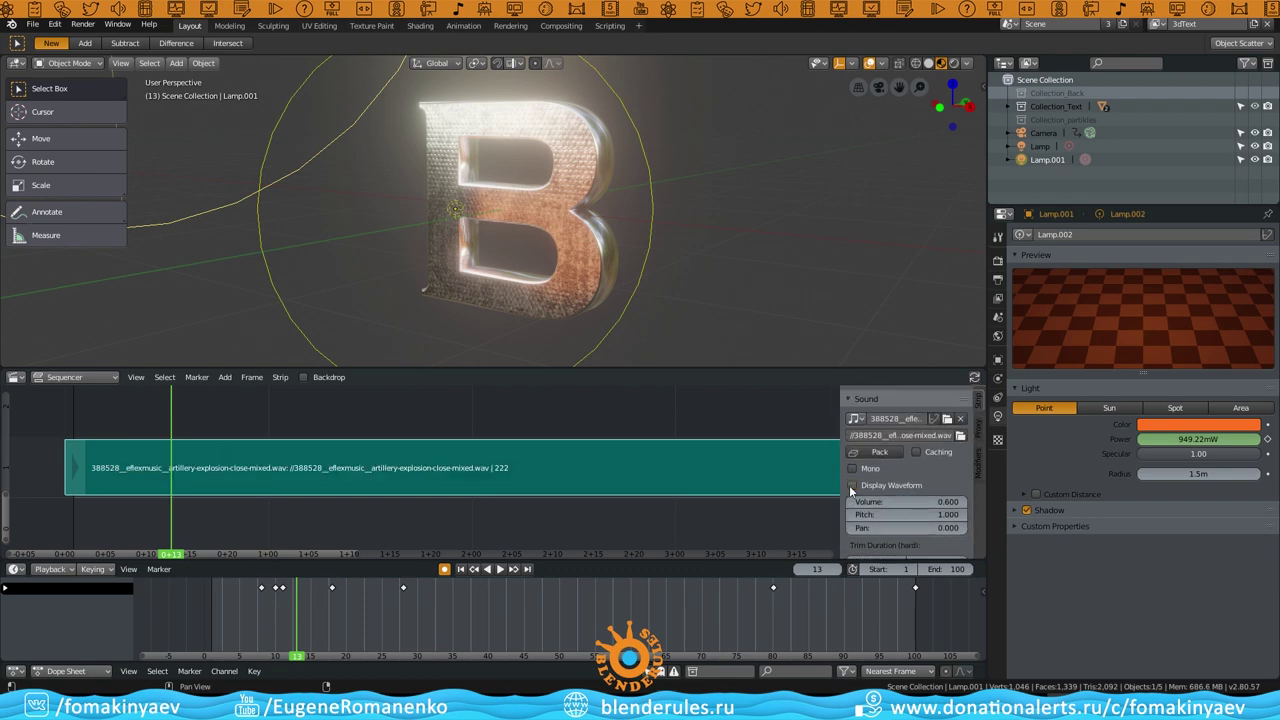
pyautogui.press('space')
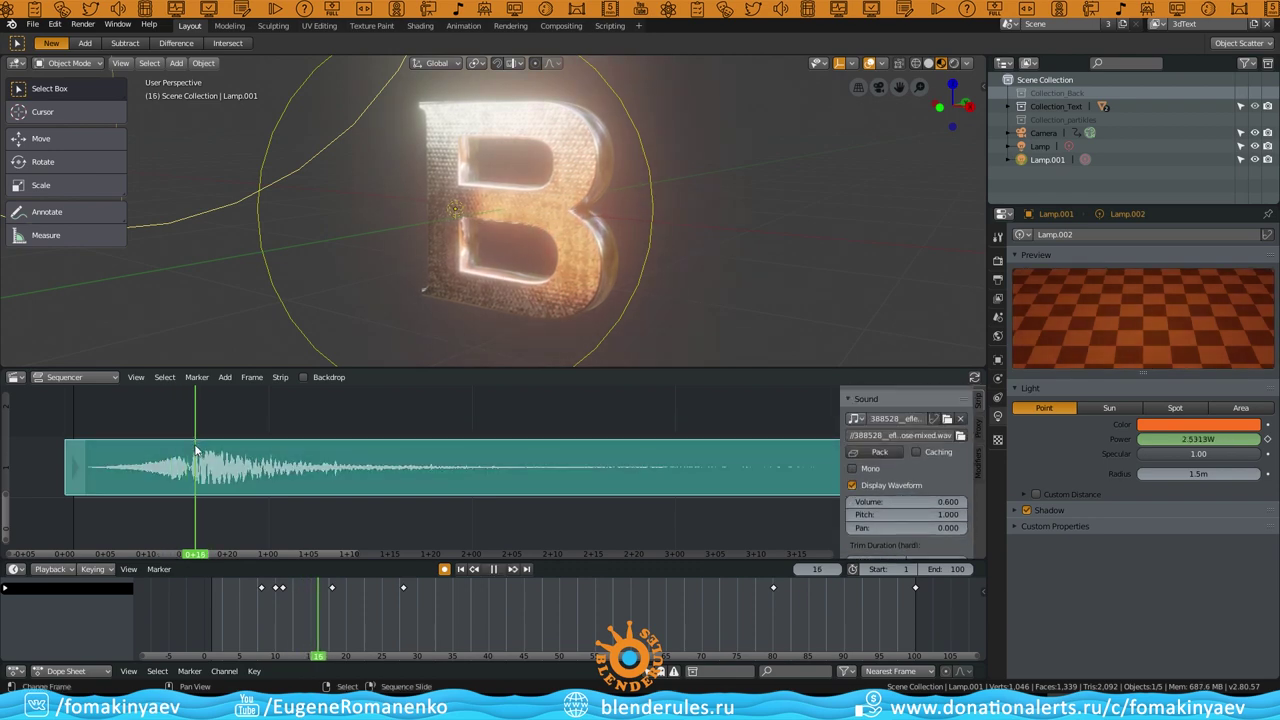
pyautogui.moveTo(323, 601)
pyautogui.mouseDown()
pyautogui.moveTo(310, 604)
pyautogui.moveTo(350, 606)
pyautogui.moveTo(285, 621)
pyautogui.mouseUp()
pyautogui.press('space')
pyautogui.scroll(-6, 580, 250)
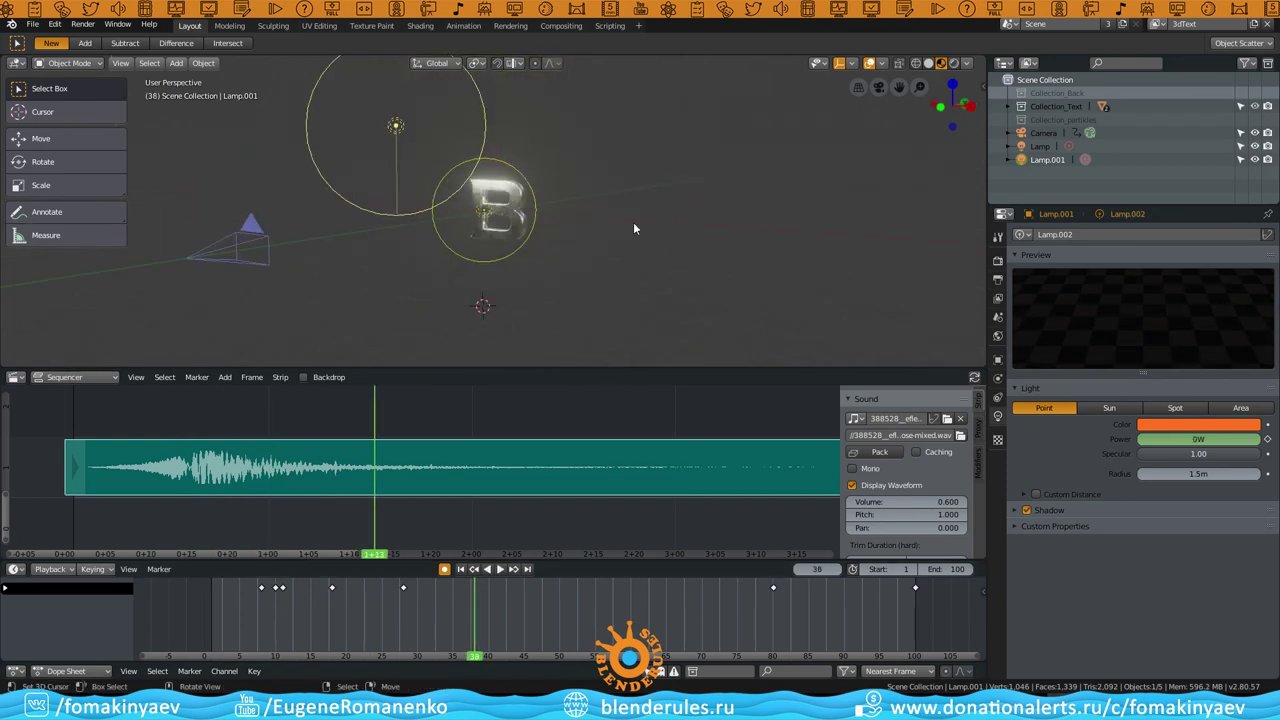
pyautogui.click(997, 279)
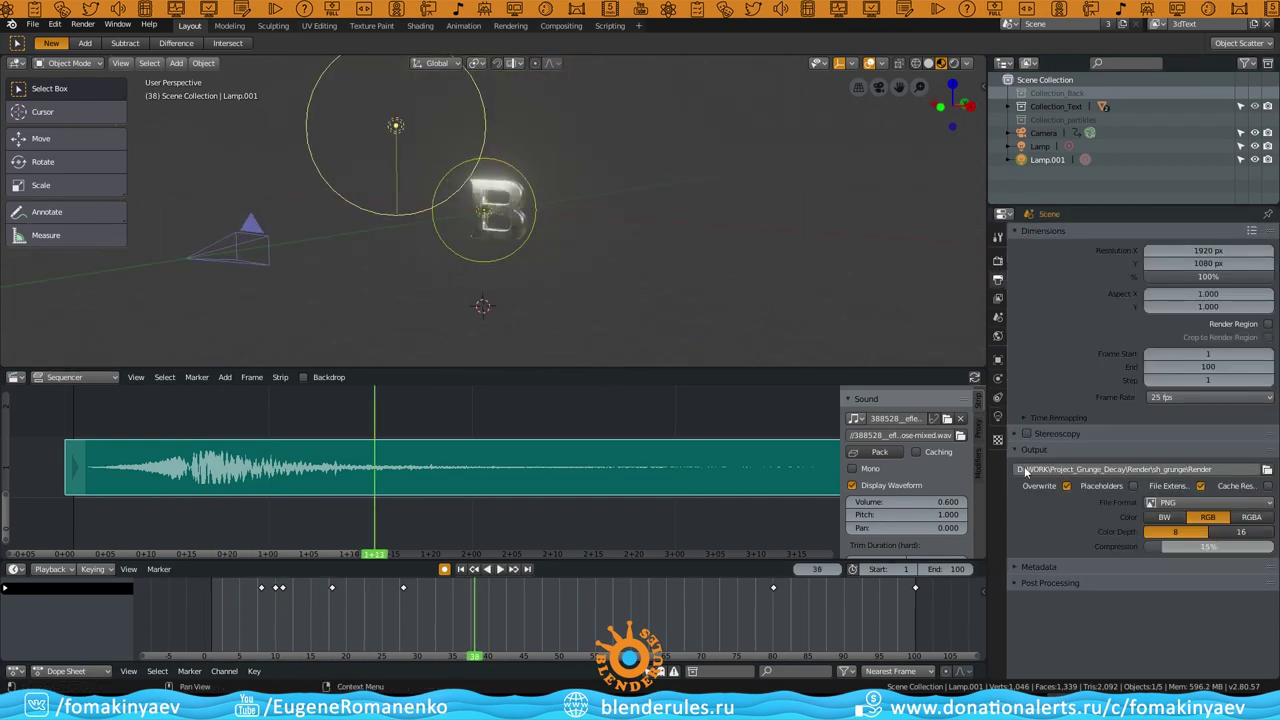
# Browse the rendered PNG frames in the output folder as thumbnails
pyautogui.click(1266, 469)
pyautogui.click(141, 63)
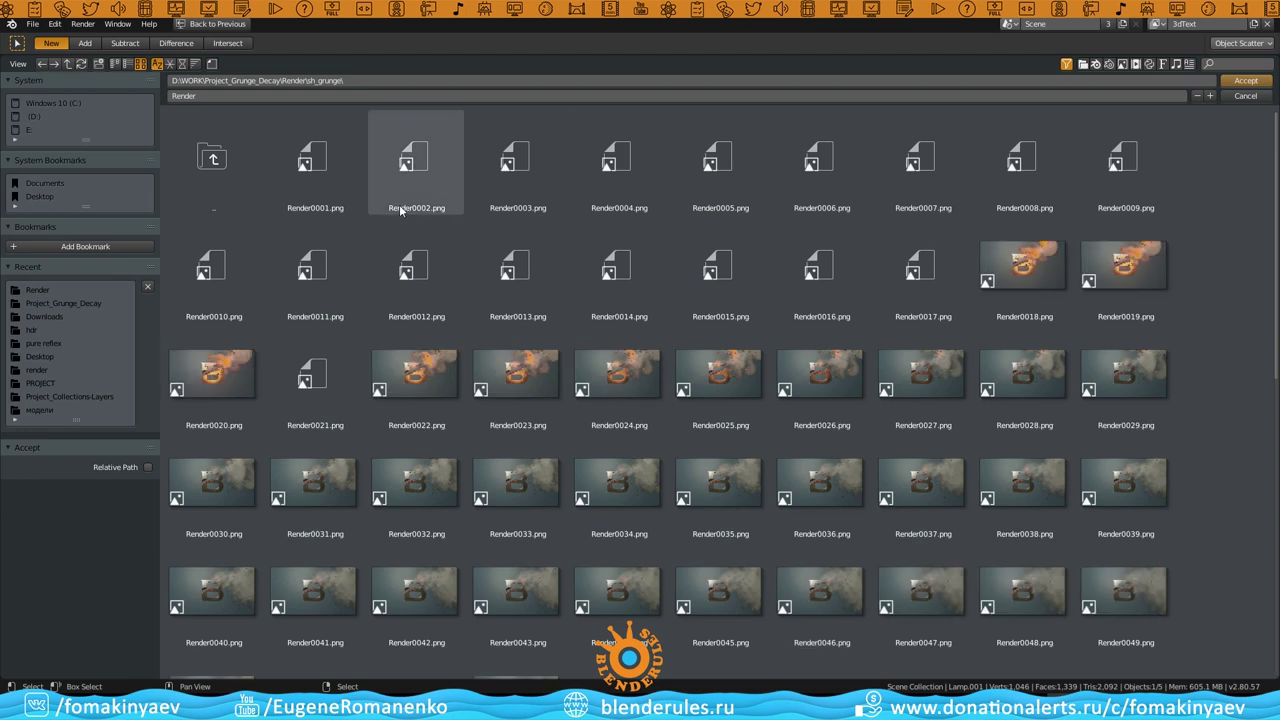
pyautogui.scroll(-2, 897, 552)
pyautogui.scroll(3, 704, 351)
pyautogui.scroll(2, 704, 351)
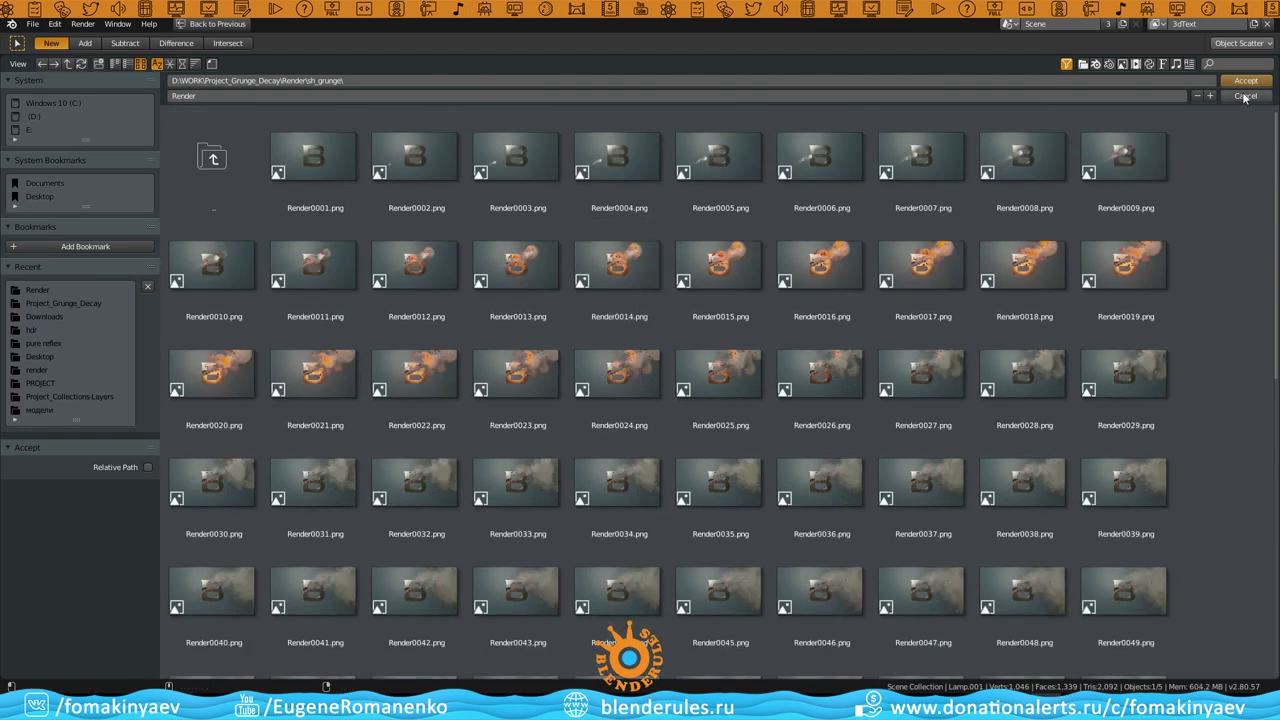
# Close the file browser and reopen Монтаж.blend from the recent files
pyautogui.click(1245, 95)
pyautogui.click(33, 25)
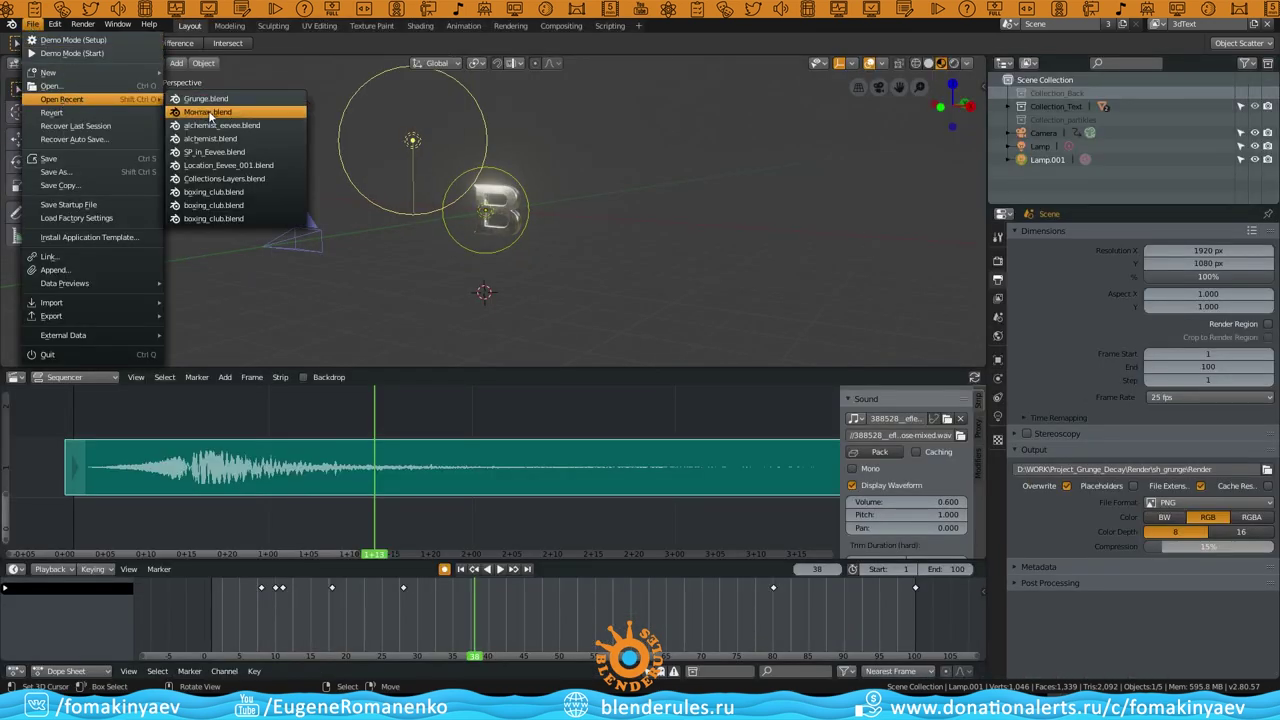
pyautogui.click(208, 112)
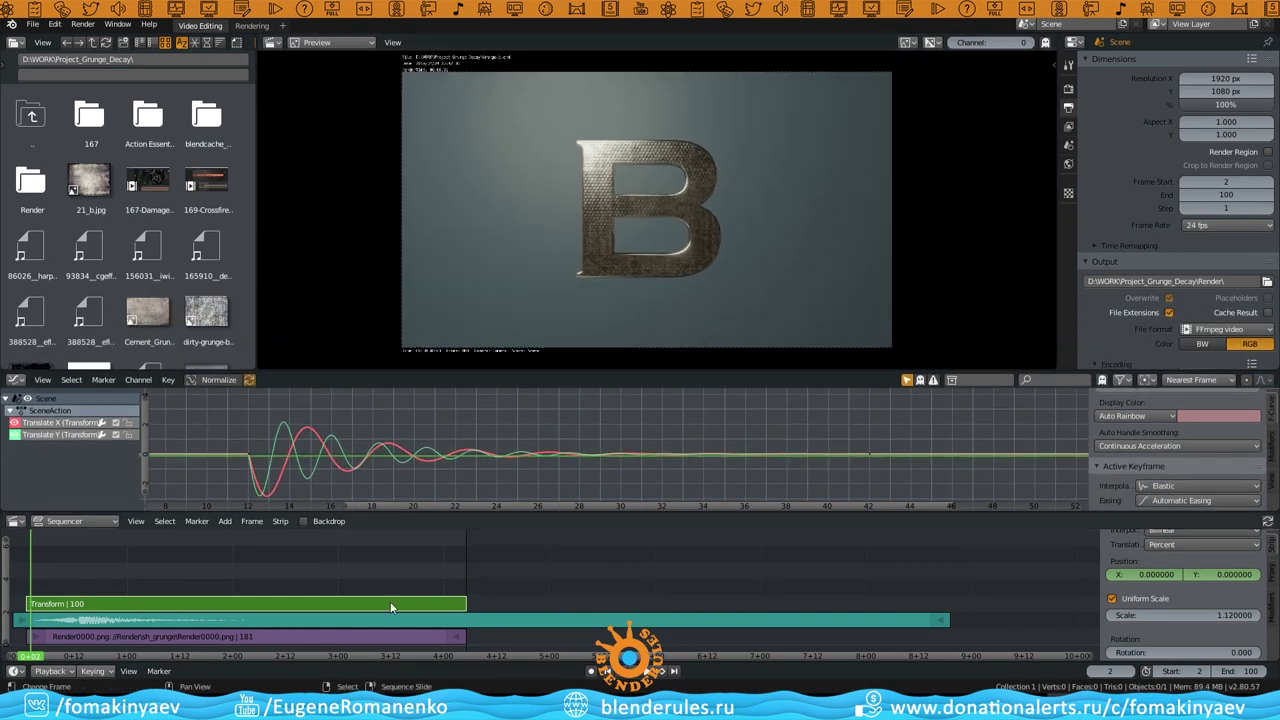
pyautogui.keyDown('ctrl'); pyautogui.scroll(1, 329, 620); pyautogui.keyUp('ctrl')
pyautogui.moveTo(434, 511); pyautogui.dragTo(434, 492)
pyautogui.click(236, 634)
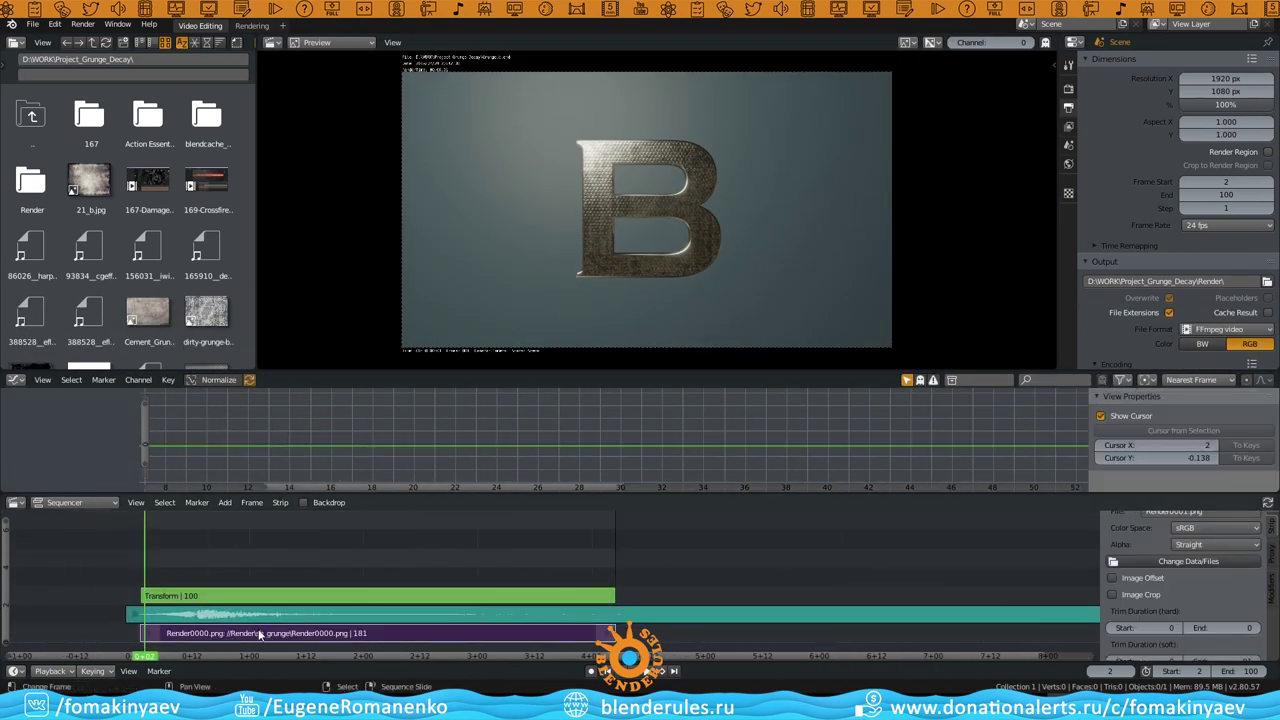
pyautogui.click(222, 616)
pyautogui.click(400, 596)
pyautogui.moveTo(153, 564)
pyautogui.mouseDown()
pyautogui.moveTo(373, 560)
pyautogui.moveTo(145, 560)
pyautogui.mouseUp()
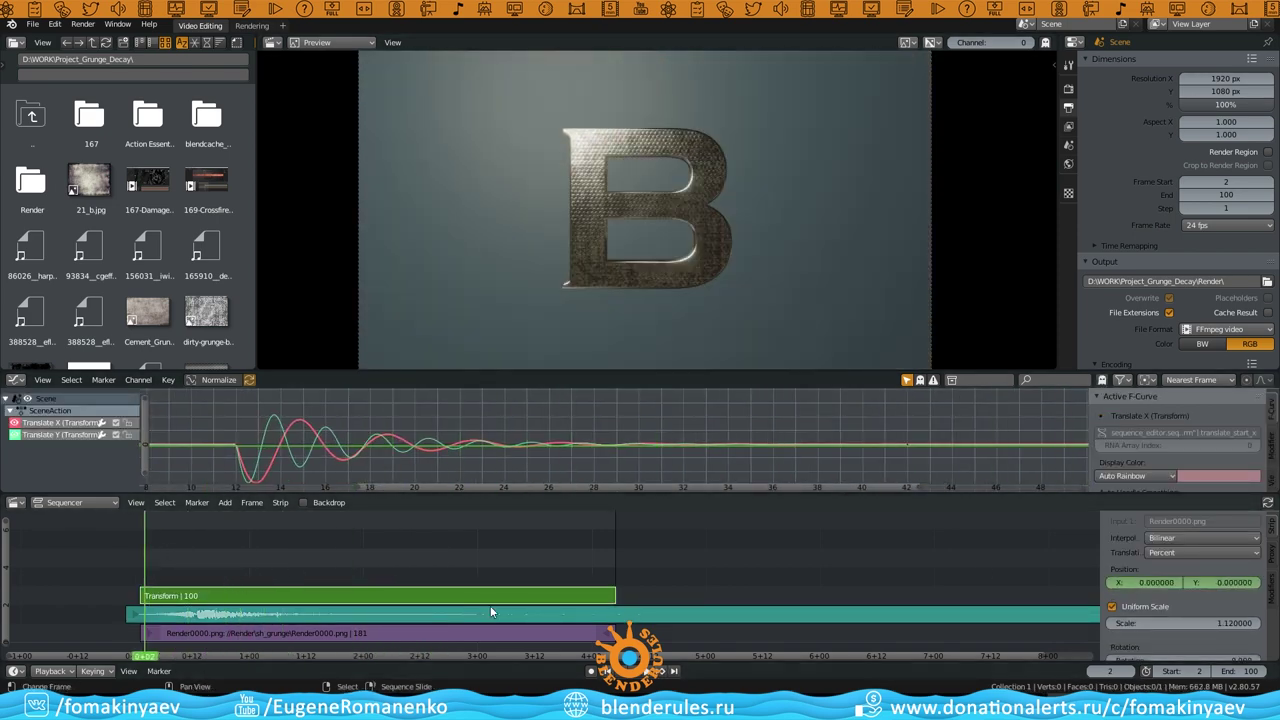
pyautogui.scroll(4, 1188, 537)
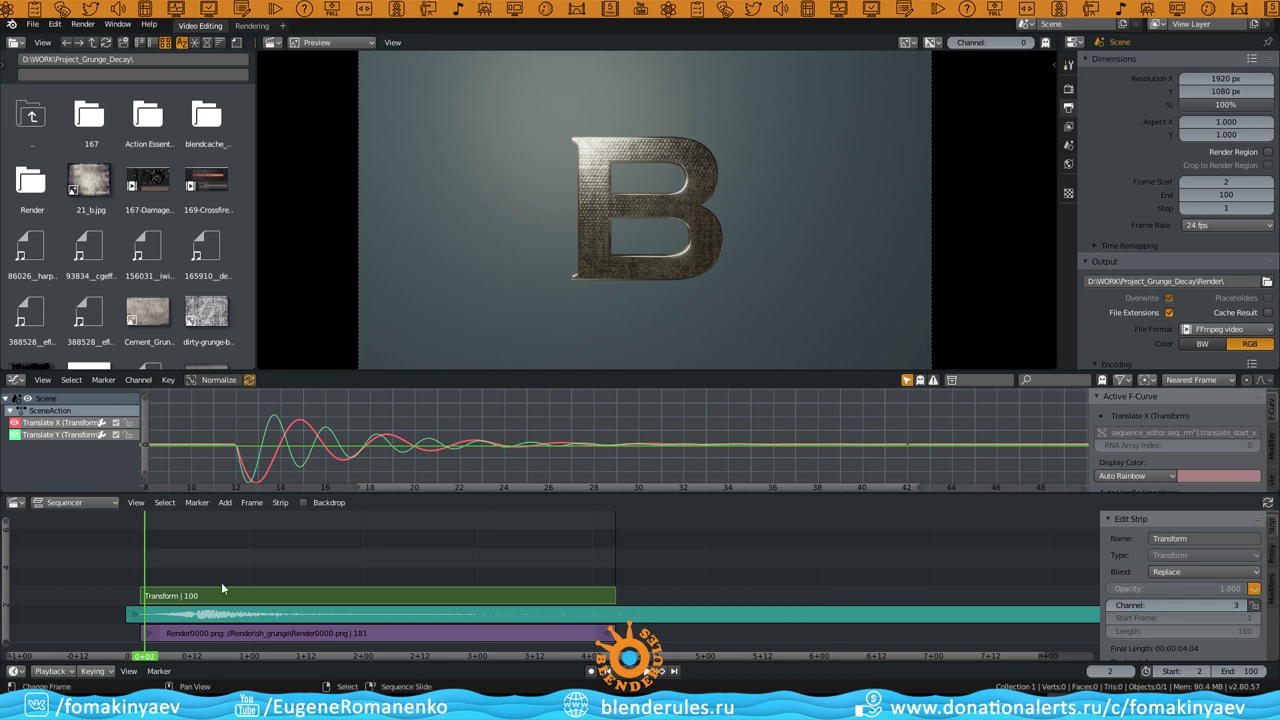
pyautogui.press('space')
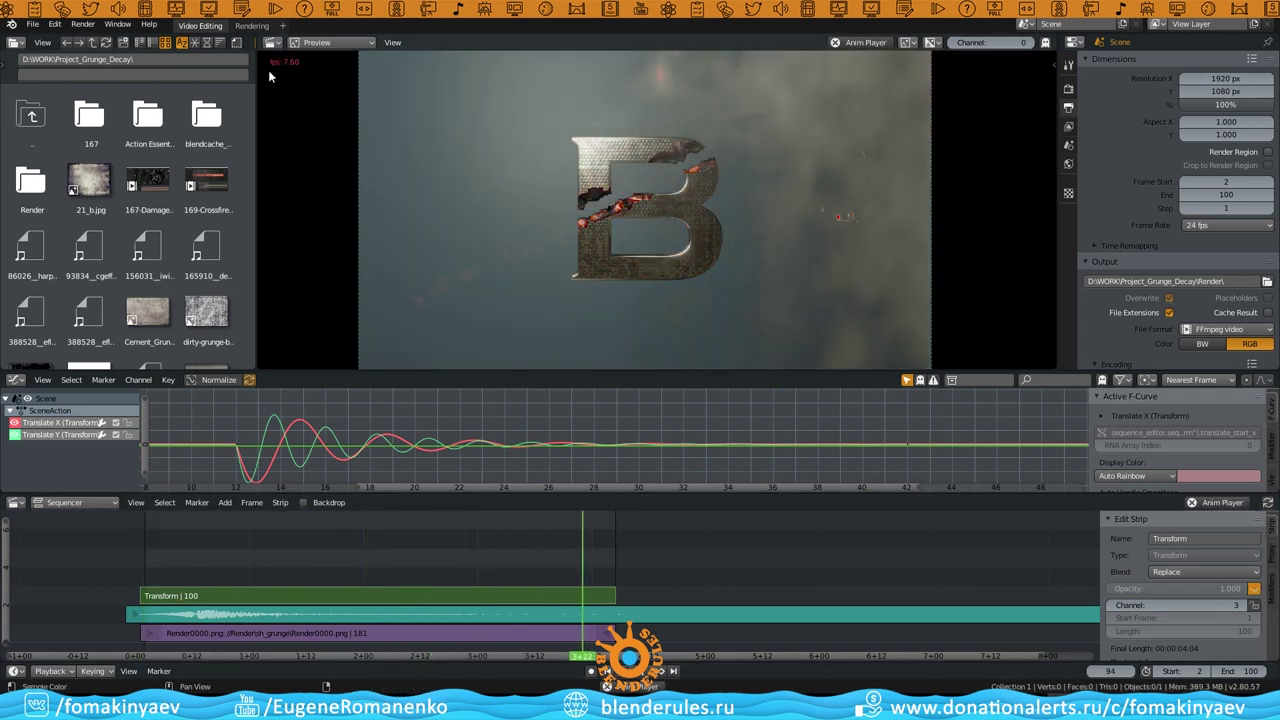
pyautogui.click(55, 671)
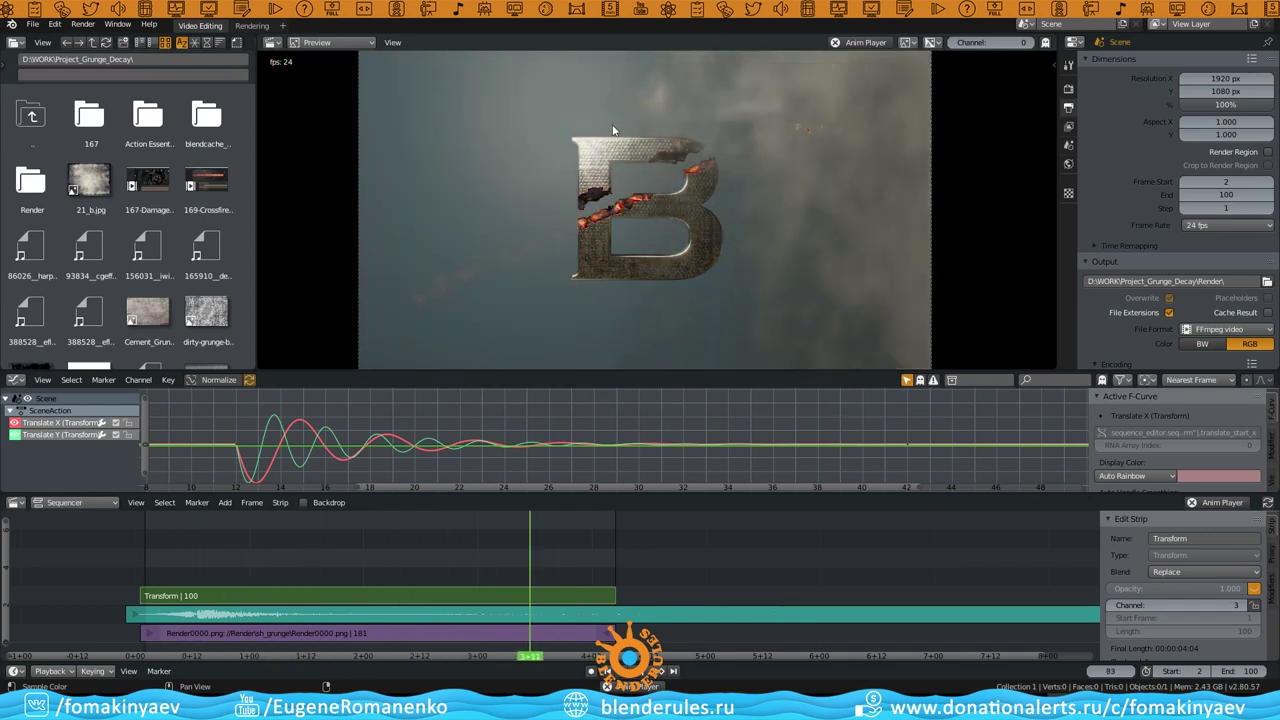
pyautogui.press('Escape')
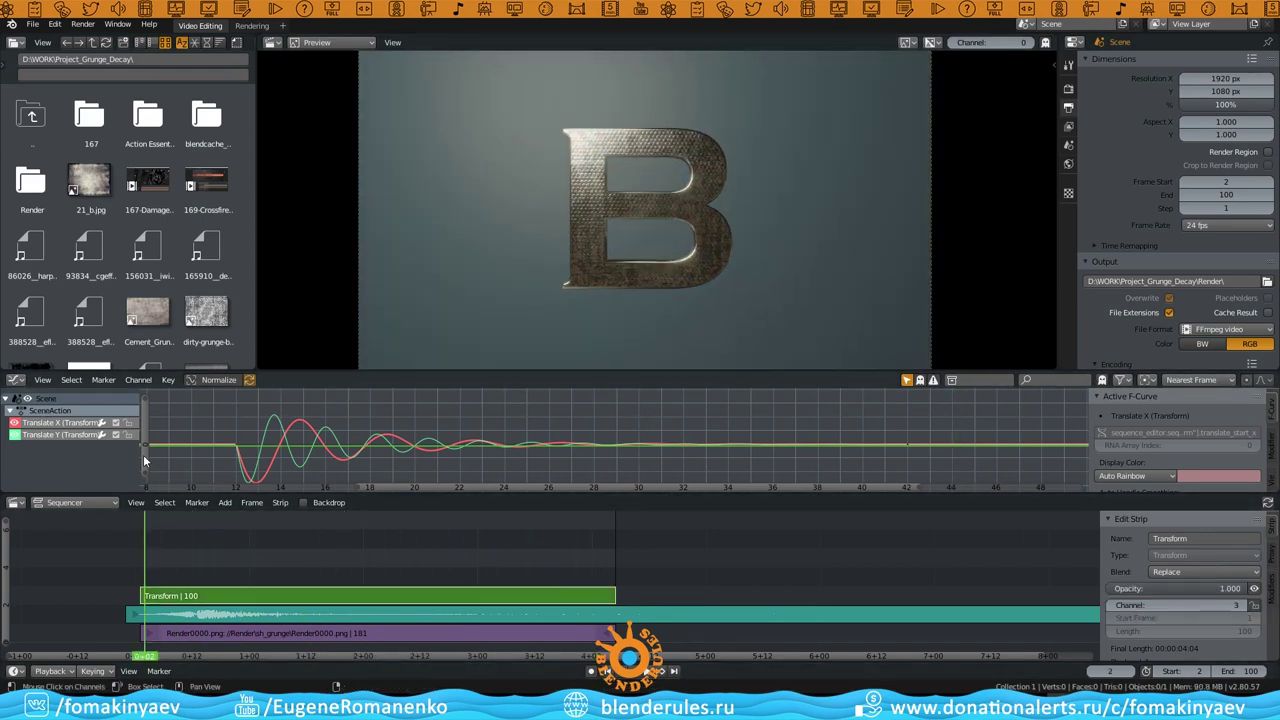
# Set the shake keyframes' interpolation to Elastic in an enlarged Graph Editor
pyautogui.moveTo(1189, 372); pyautogui.dragTo(1189, 266)
pyautogui.scroll(-2, 1104, 372)
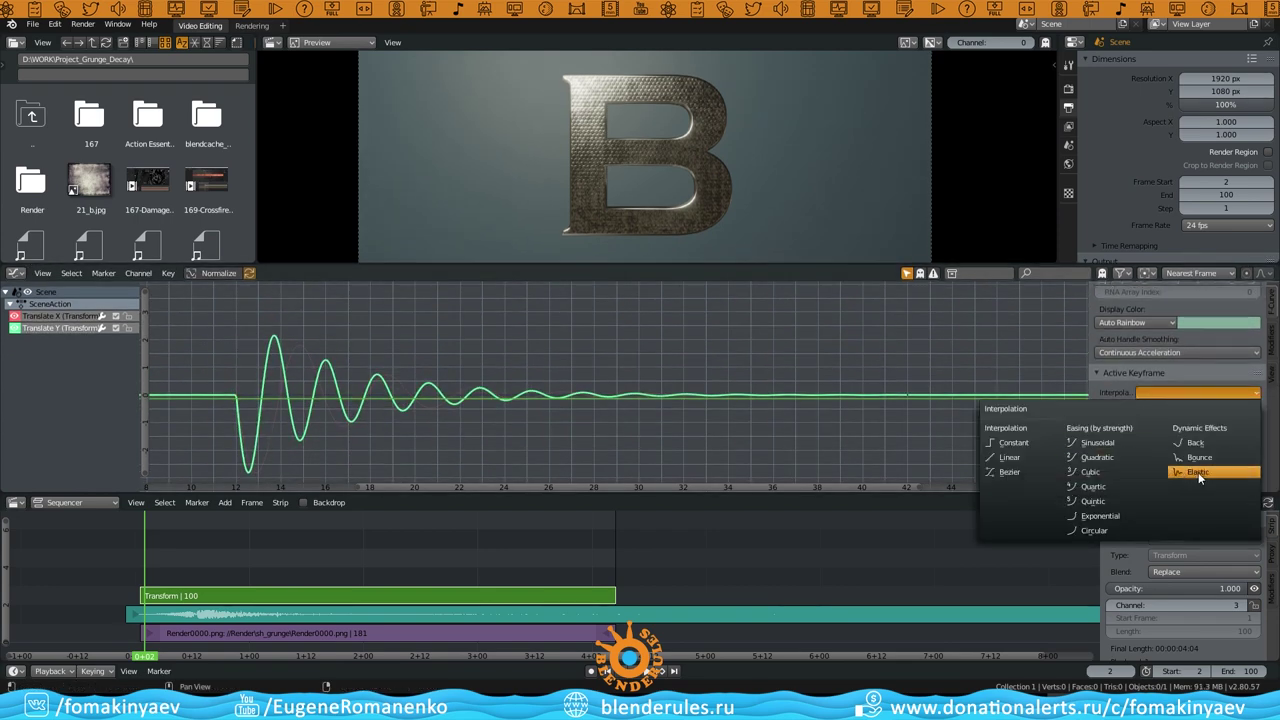
pyautogui.click(1215, 480)
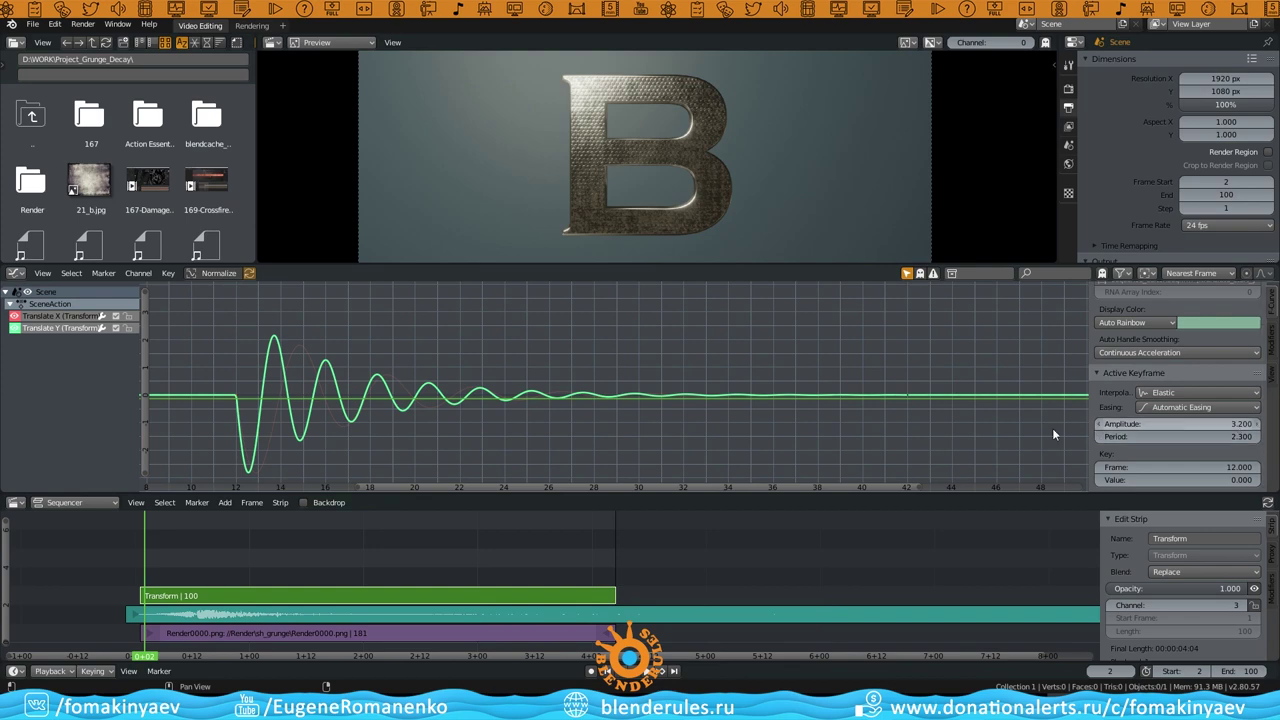
pyautogui.moveTo(916, 427)
pyautogui.keyDown('ctrl'); pyautogui.mouseDown(button='middle')
pyautogui.moveTo(423, 360)
pyautogui.moveTo(634, 417)
pyautogui.moveTo(454, 436)
pyautogui.mouseUp(button='middle'); pyautogui.keyUp('ctrl')
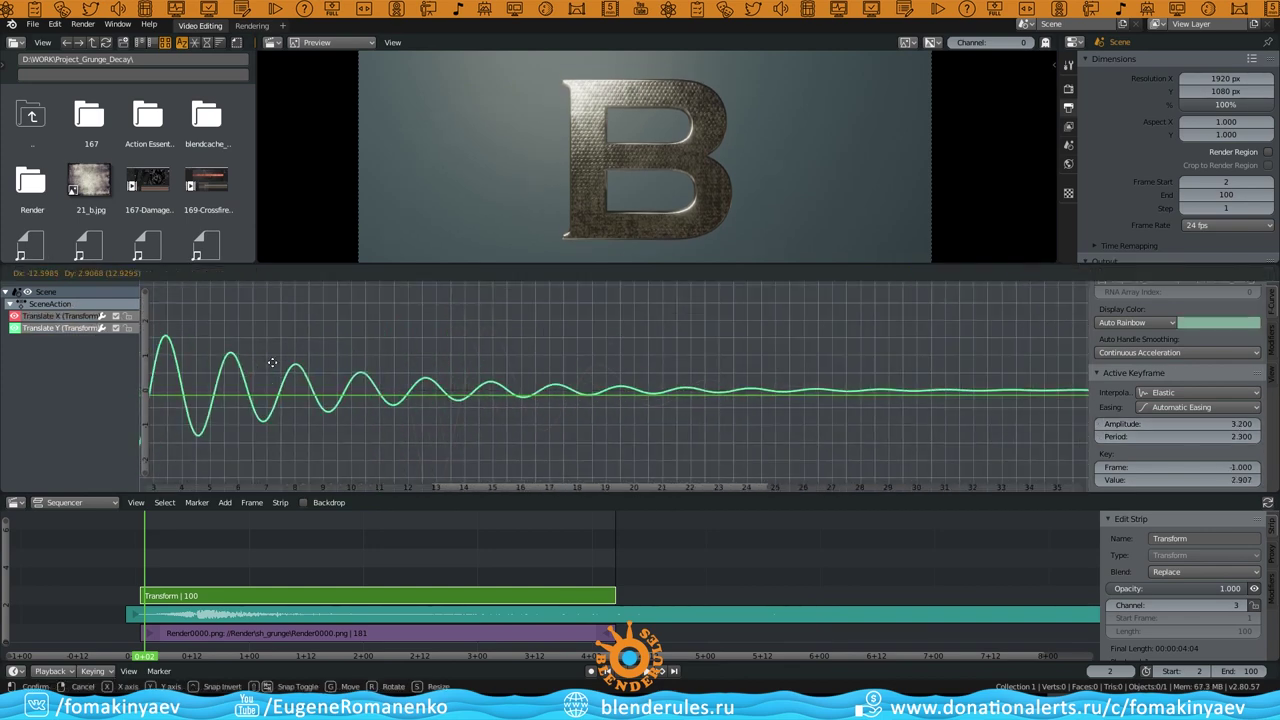
# Make Translate X the active curve and play the elastic shake preview
pyautogui.click(61, 318)
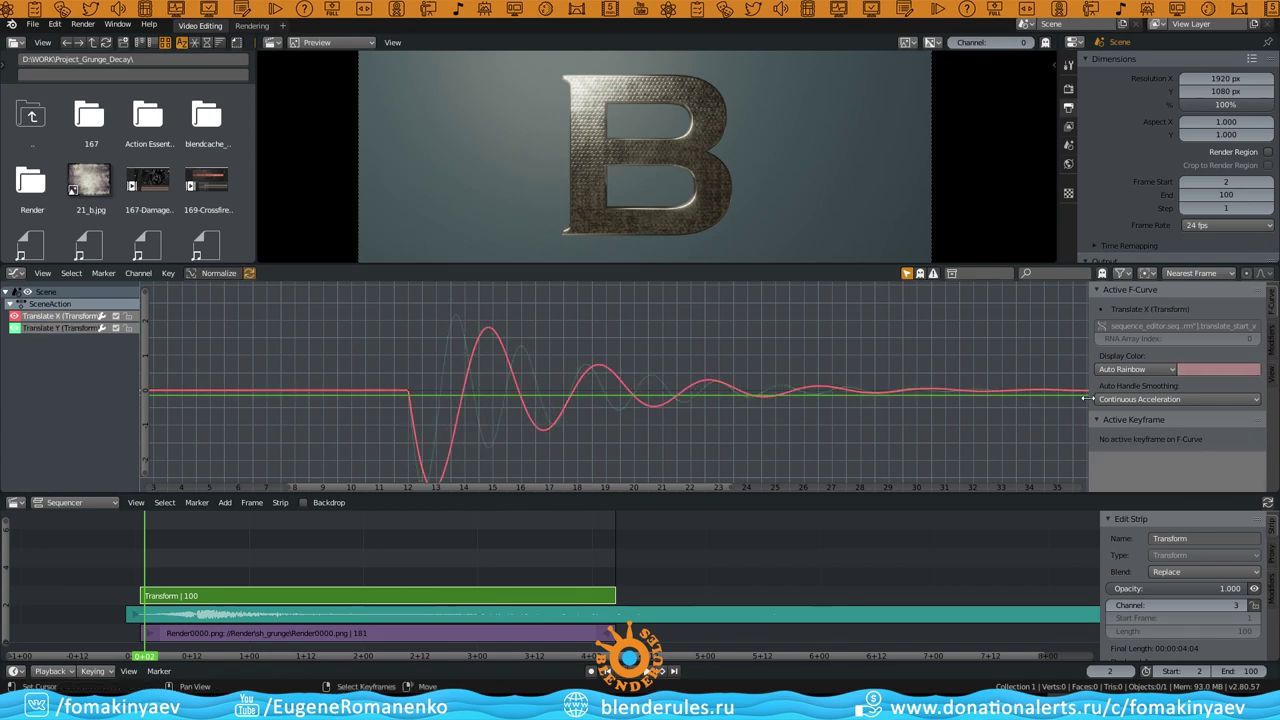
pyautogui.scroll(-2, 1097, 418)
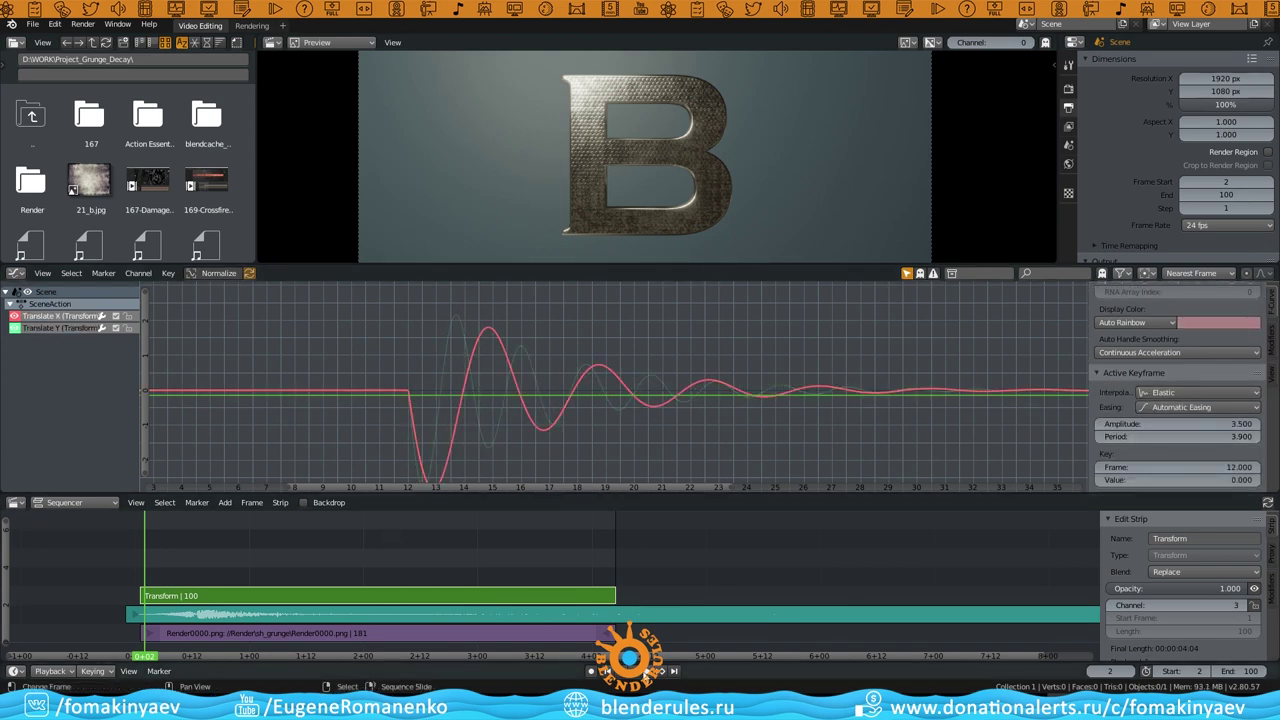
pyautogui.press('space')
pyautogui.moveTo(778, 266)
pyautogui.mouseDown()
pyautogui.moveTo(569, 476)
pyautogui.moveTo(460, 541)
pyautogui.mouseUp()
pyautogui.press('Home')
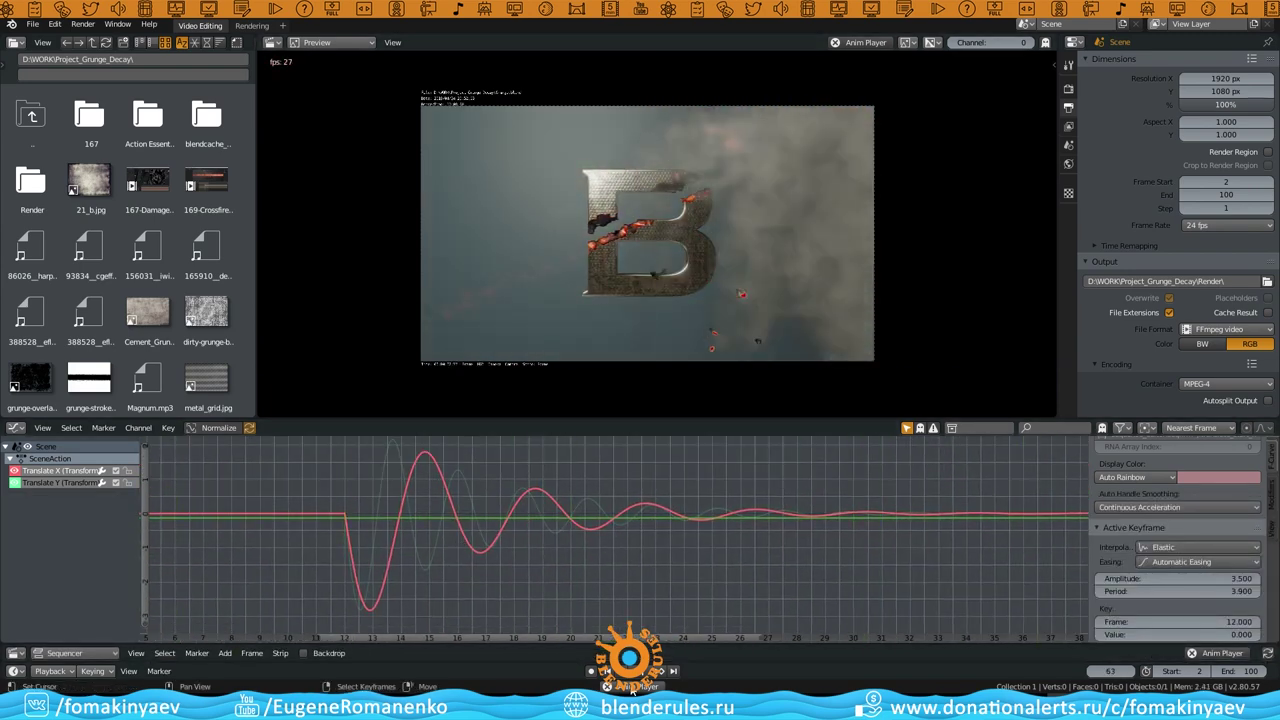
pyautogui.press('Escape')
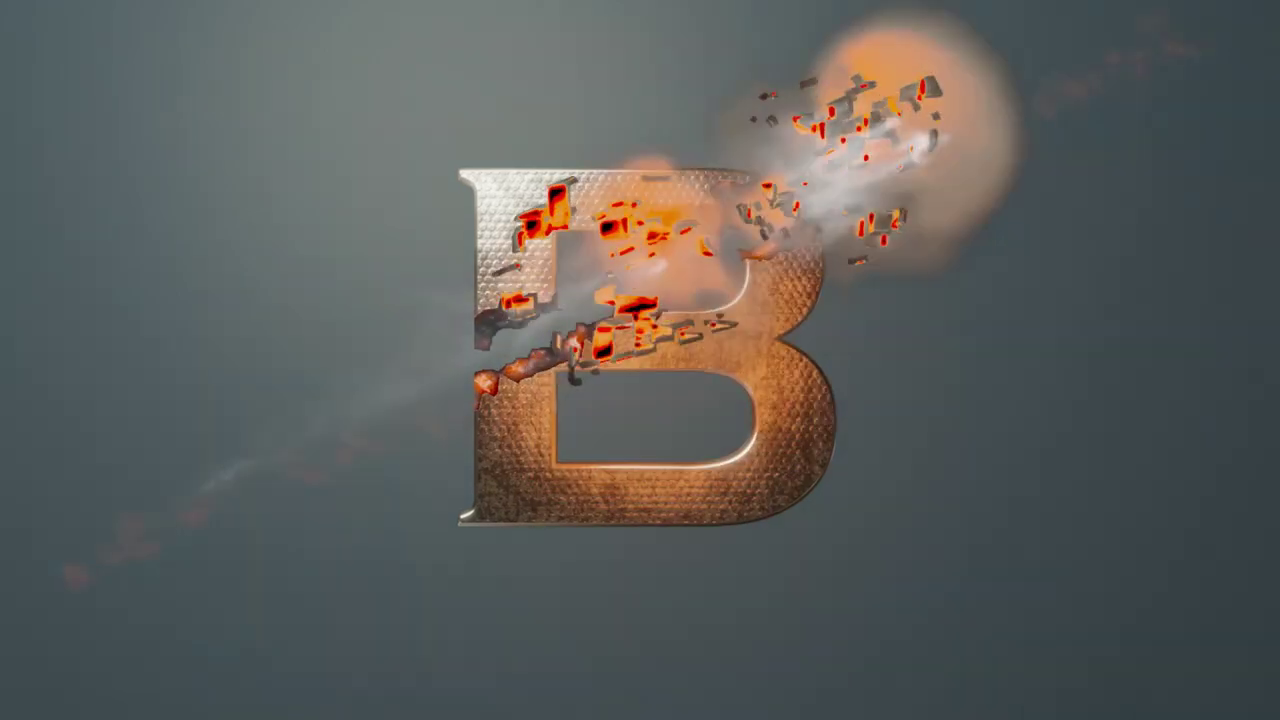